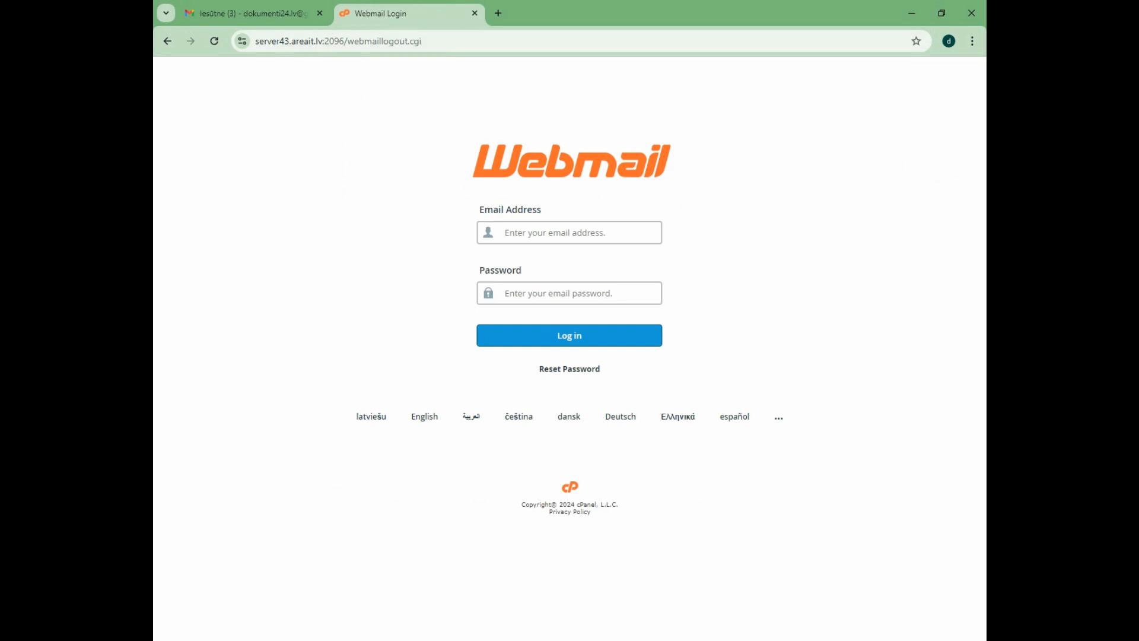
Bring up the Notepad notes and review the webmail address, the e-mail account and the password entry.
click(439, 593)
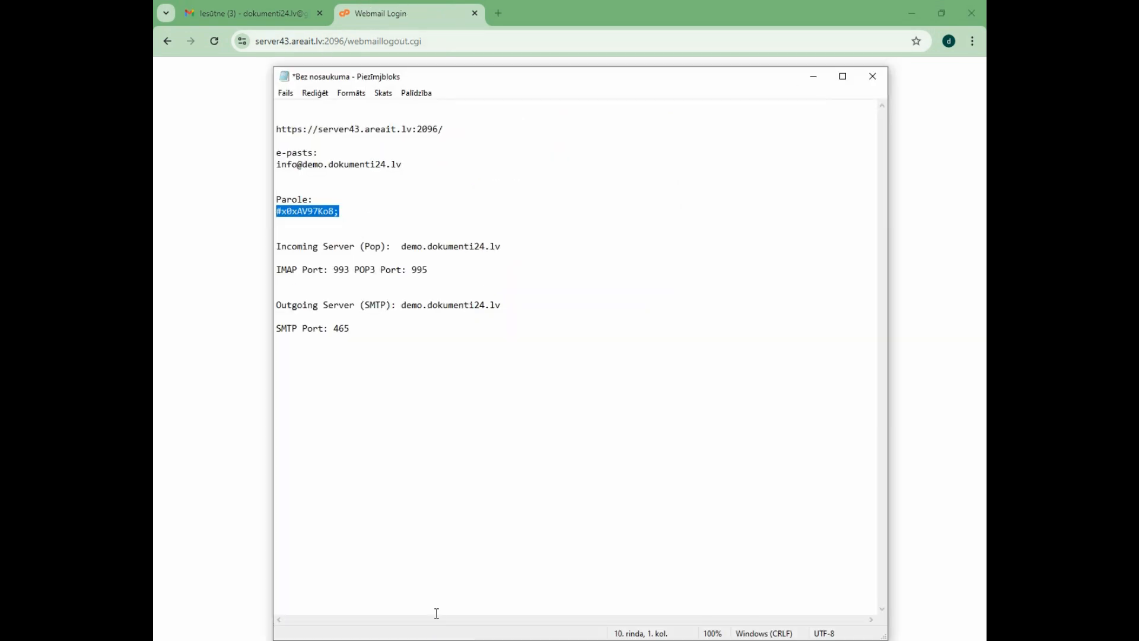
drag(460, 135, 261, 129)
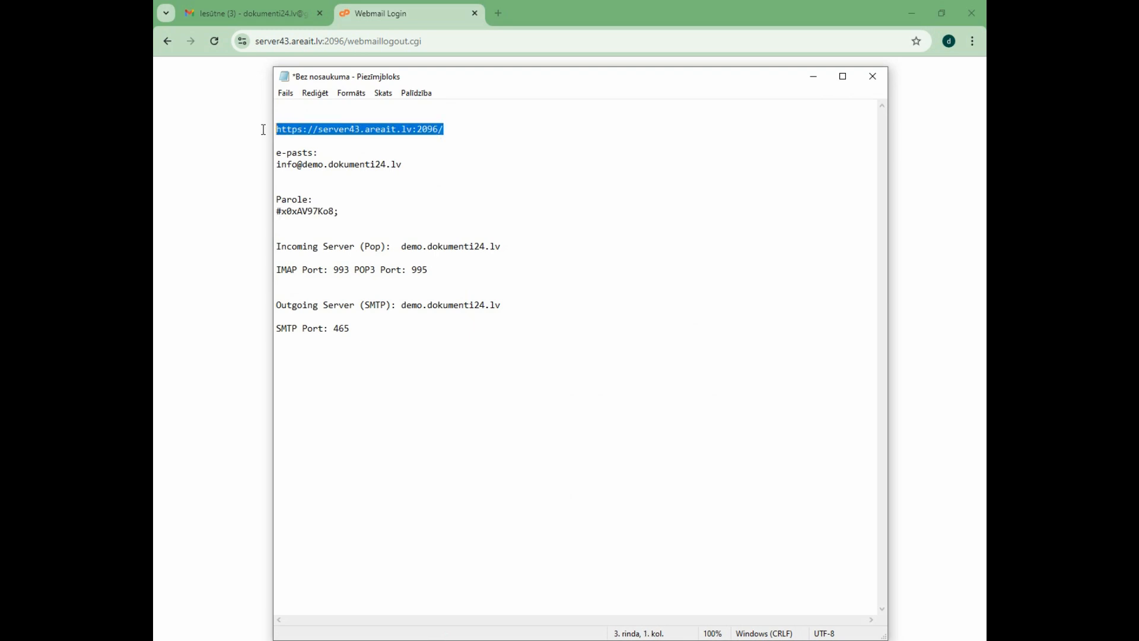
click(414, 167)
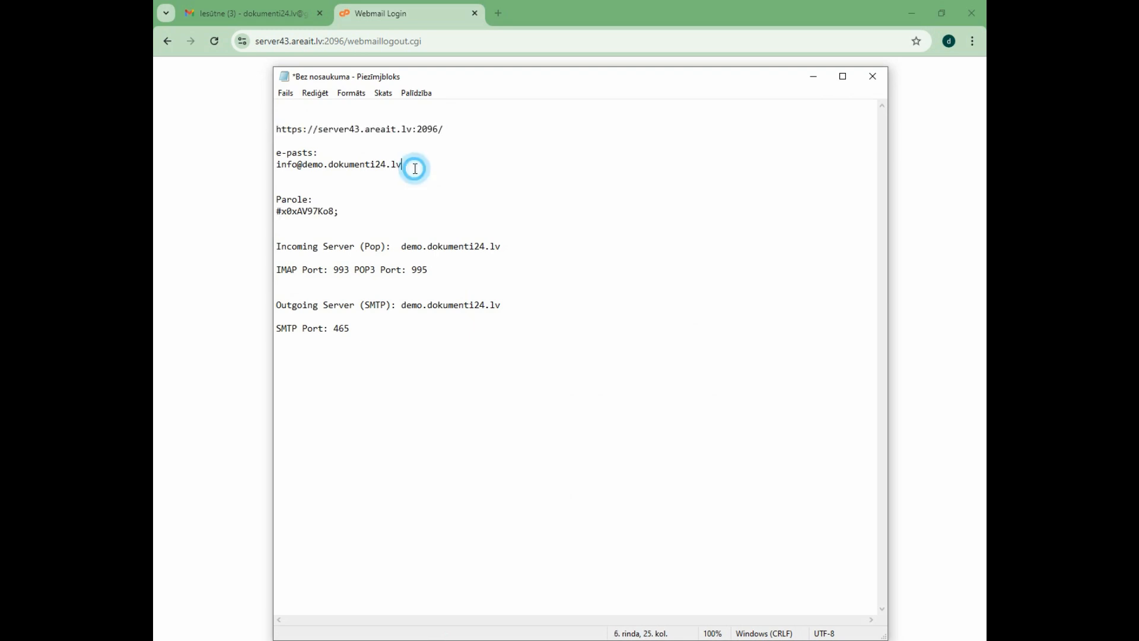
shift+click(276, 165)
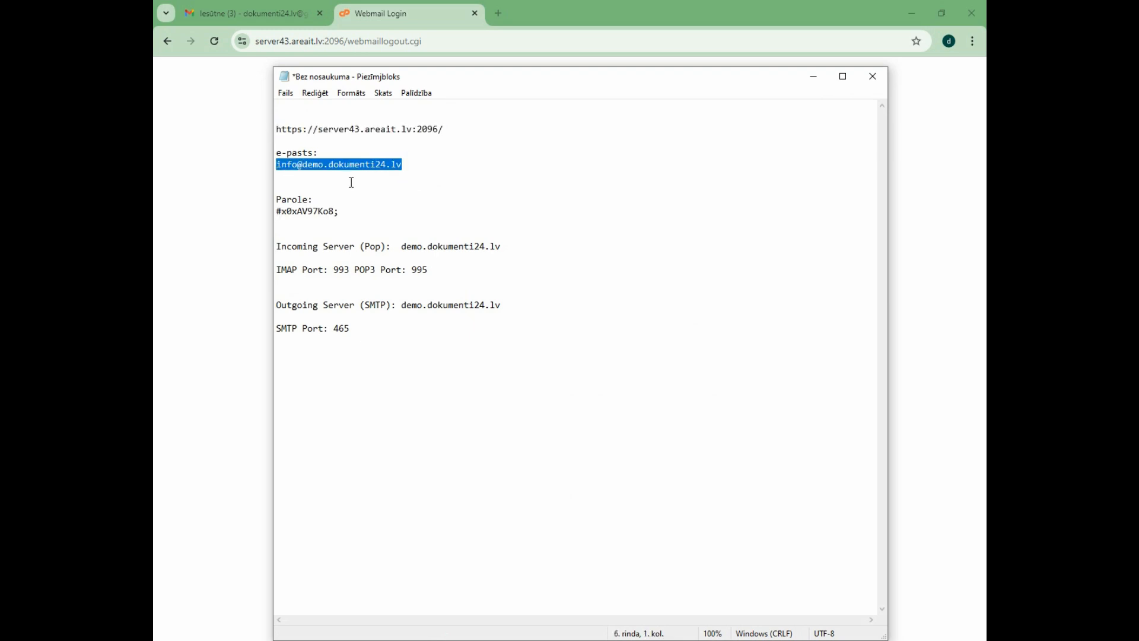
click(315, 172)
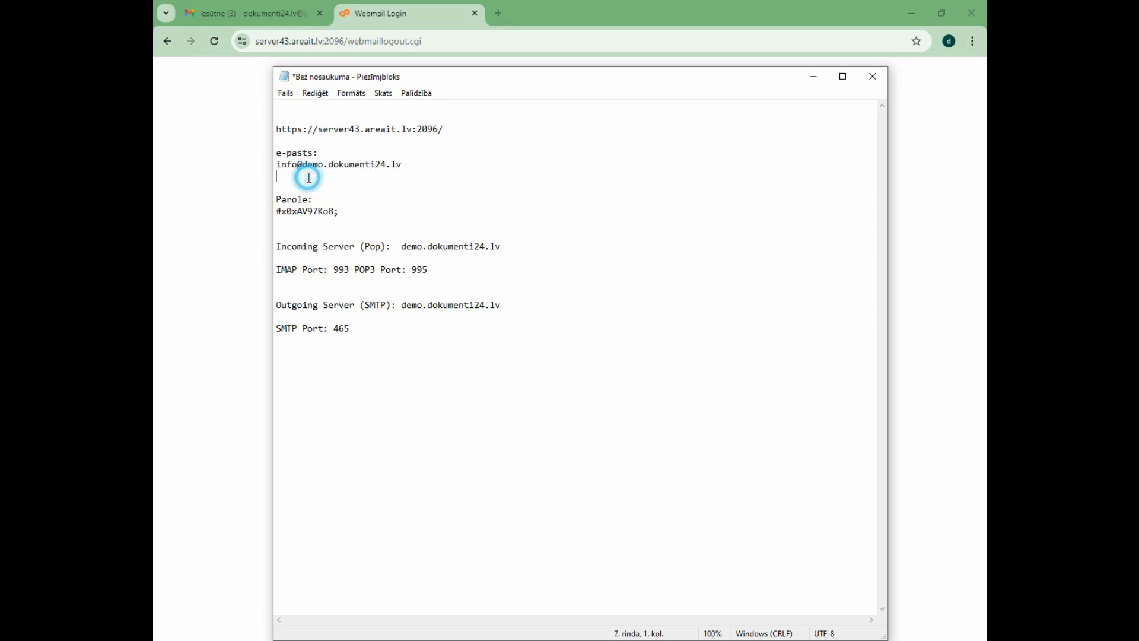
drag(317, 165, 410, 167)
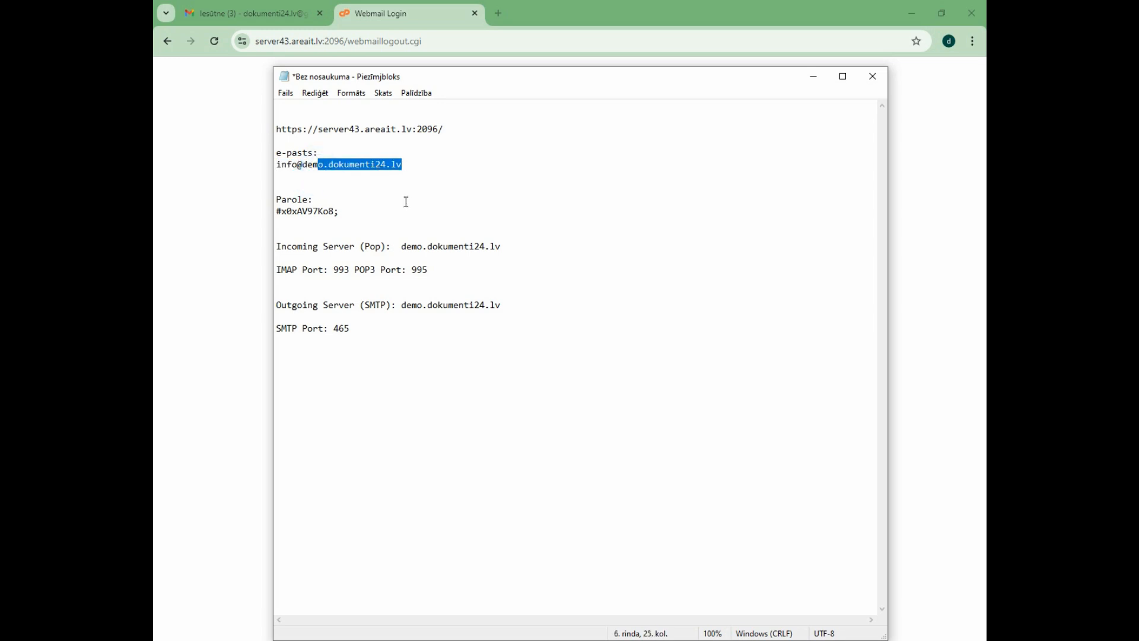
click(443, 169)
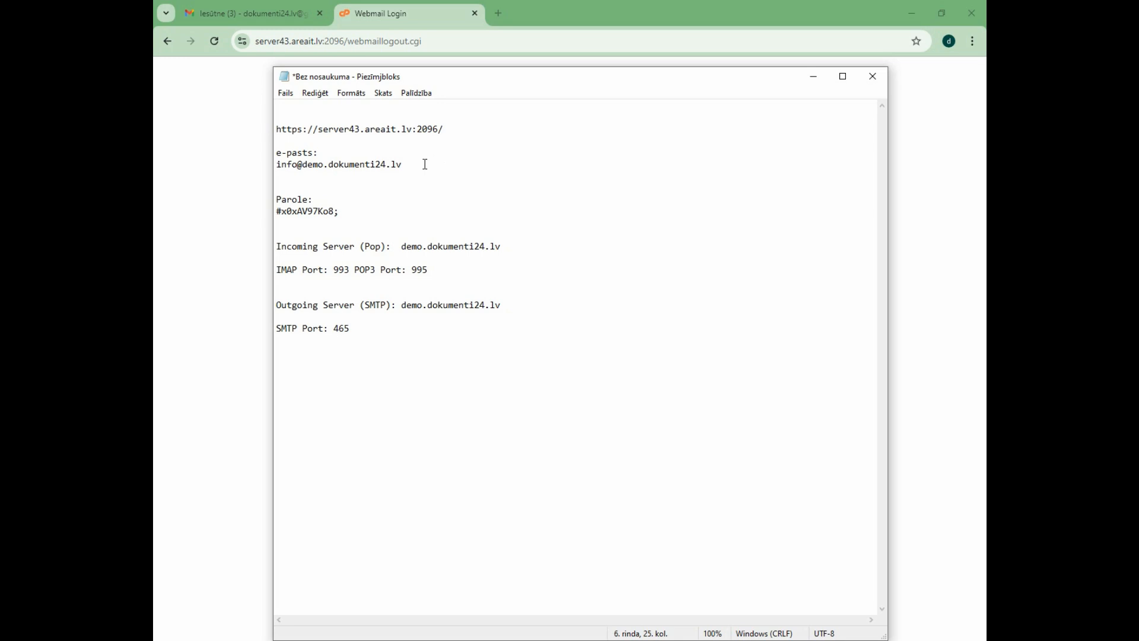
shift+click(301, 163)
click(391, 170)
drag(360, 210, 248, 209)
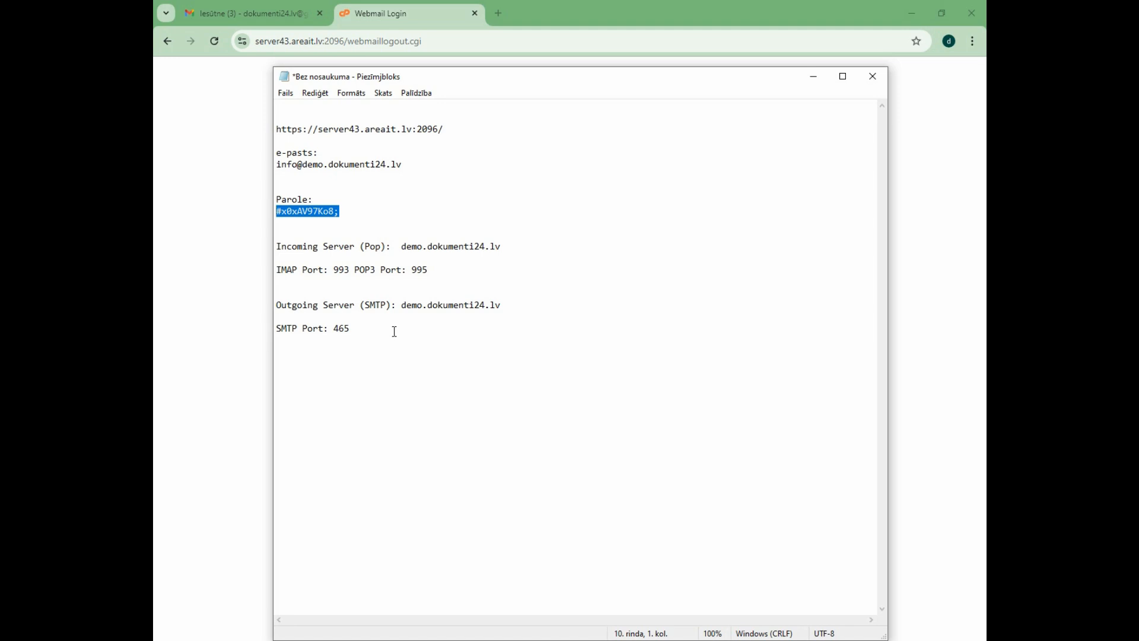
Review the incoming and outgoing mail server names and ports in the notes, and return to the browser.
drag(394, 331, 279, 245)
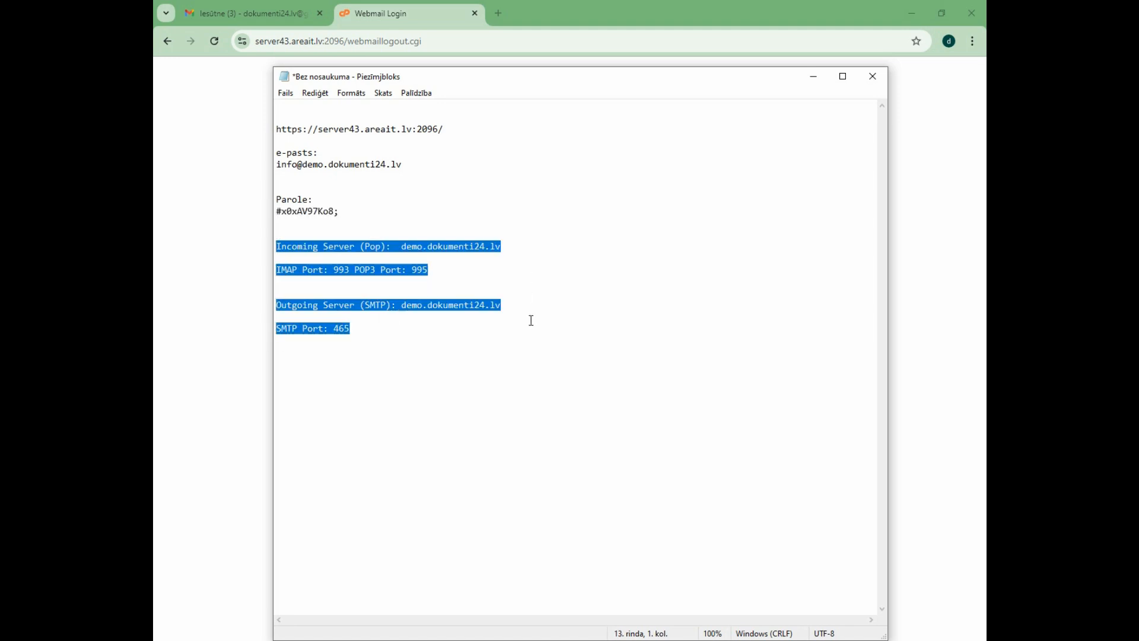
click(547, 279)
drag(522, 245, 414, 248)
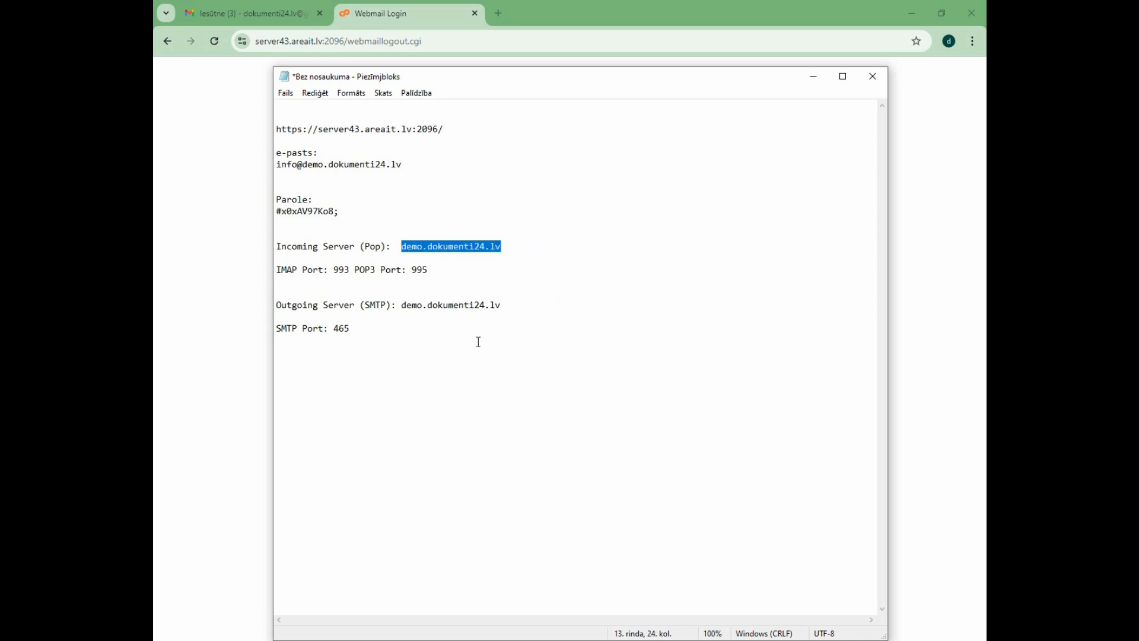
click(204, 203)
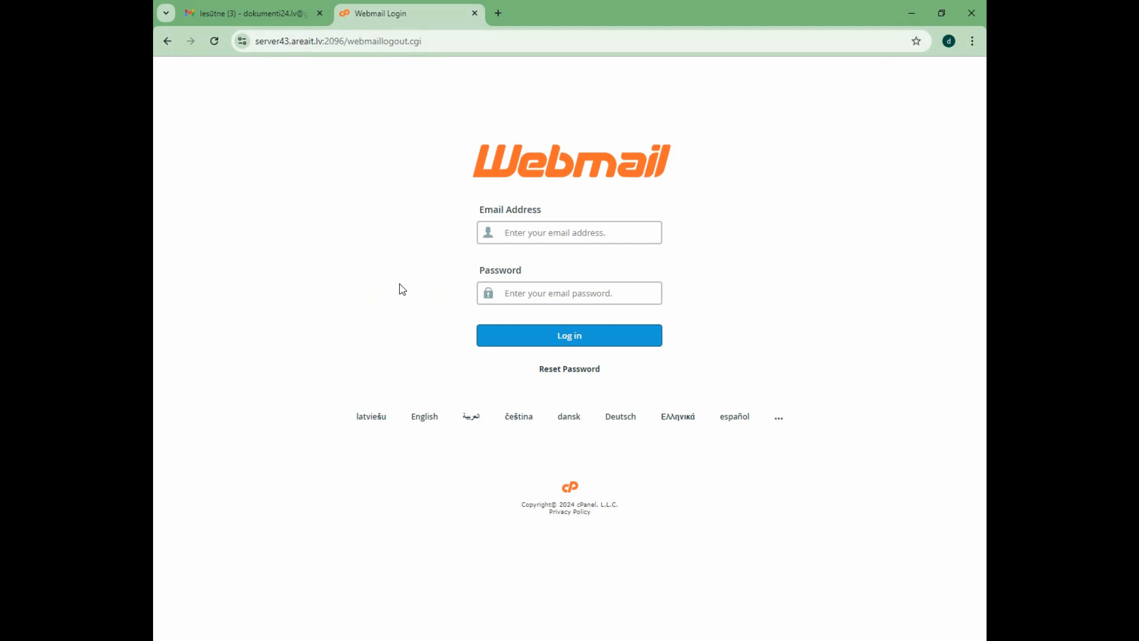
click(282, 12)
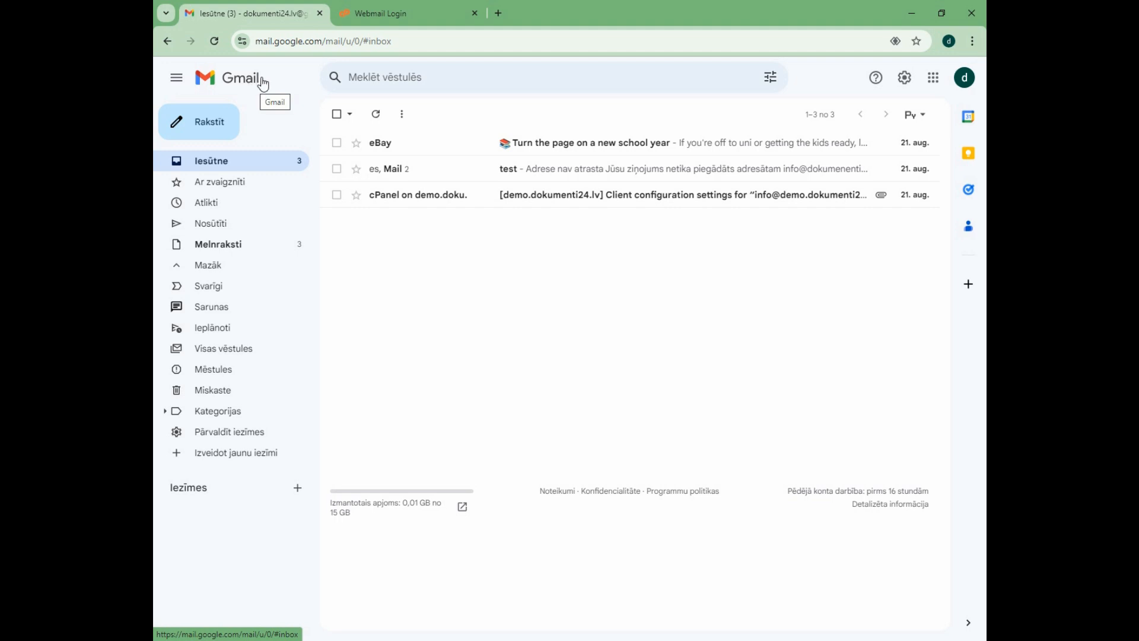
click(413, 11)
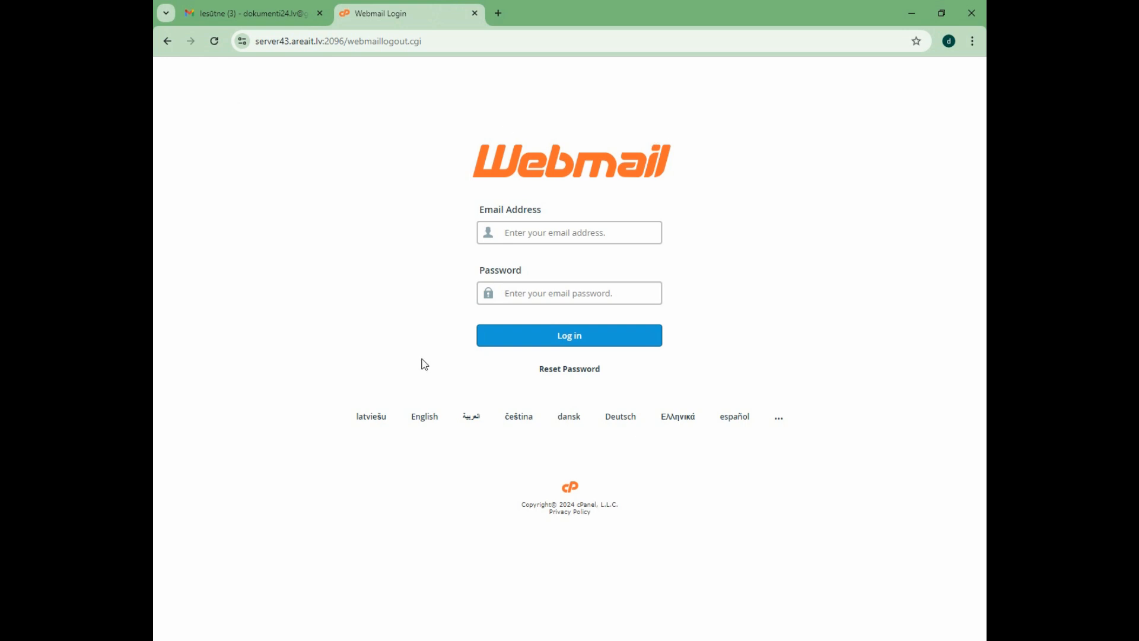
Copy the account's e-mail address from the Notepad notes into the Email Address field of the Webmail login page.
click(451, 640)
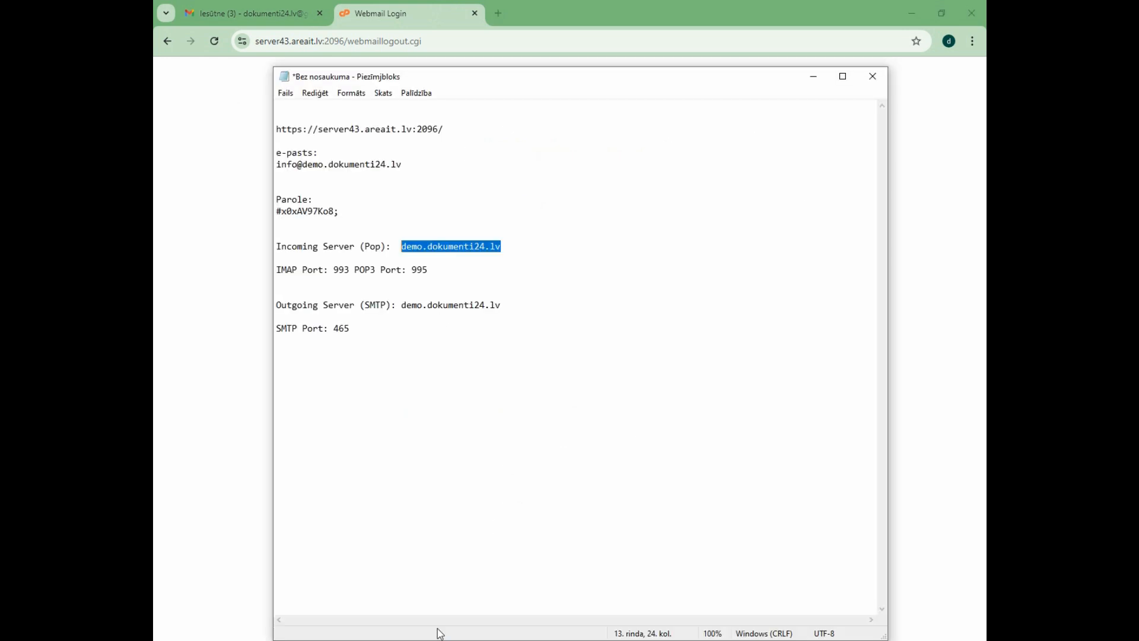
drag(410, 168, 276, 166)
key(ctrl+c)
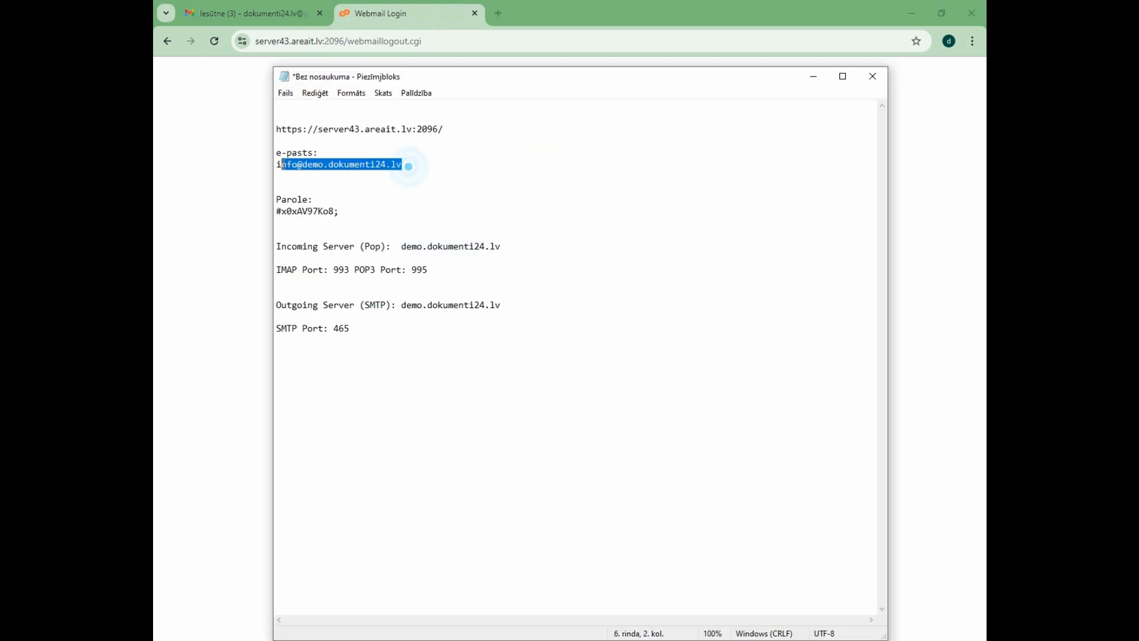
click(239, 172)
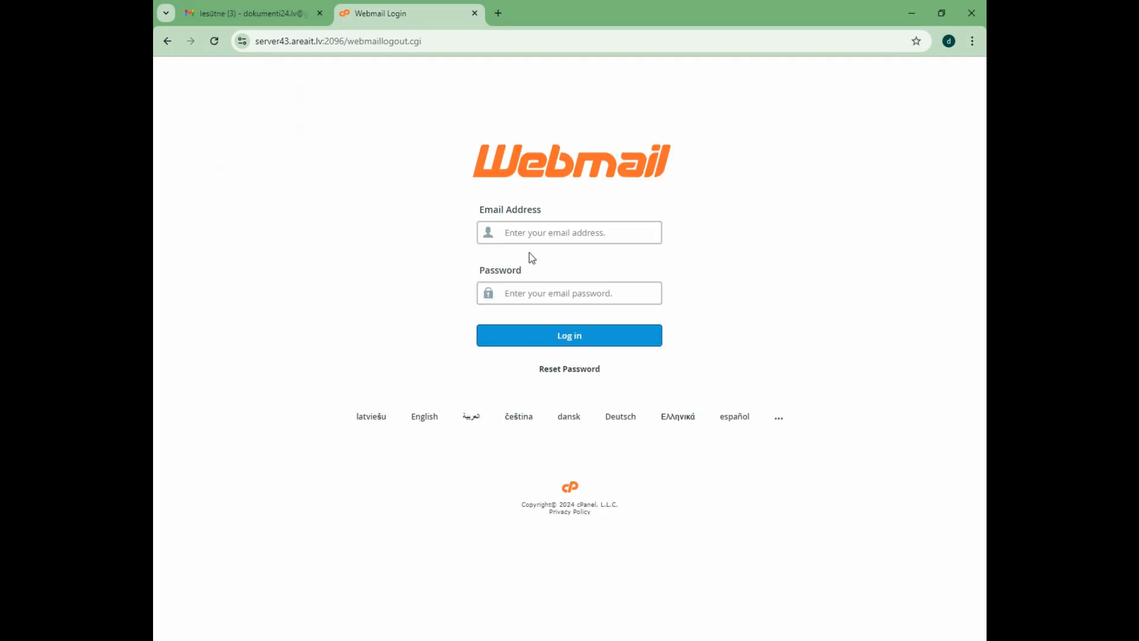
click(531, 231)
key(ctrl+v)
click(687, 202)
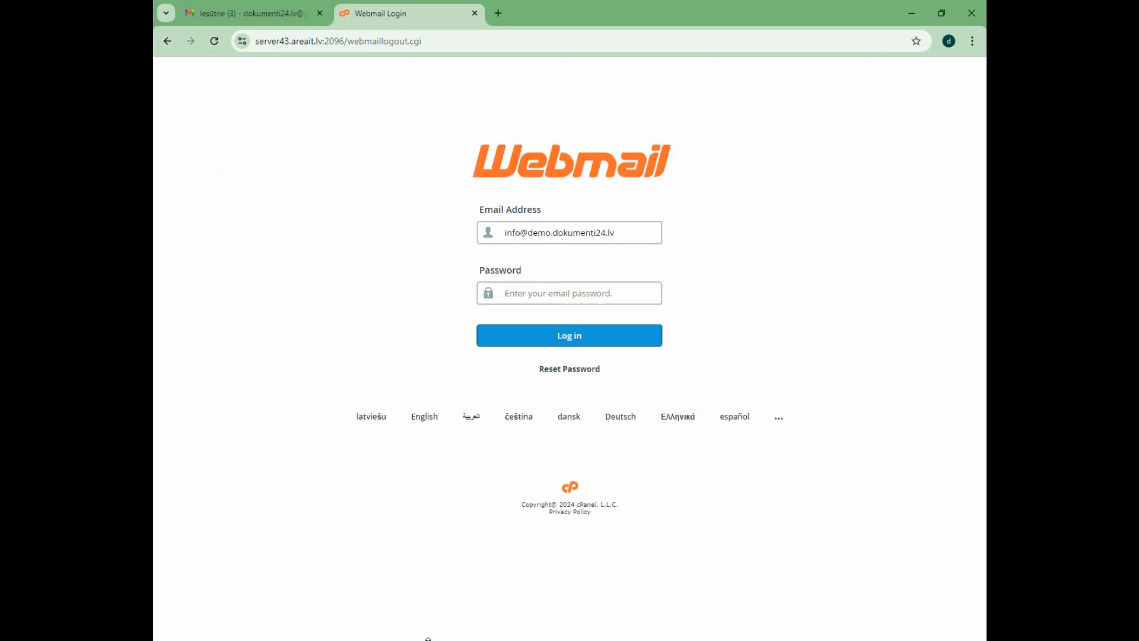
Copy the account password from the Notepad notes into the Password field and log in to Webmail.
key(alt+Tab)
drag(340, 212, 274, 215)
click(947, 253)
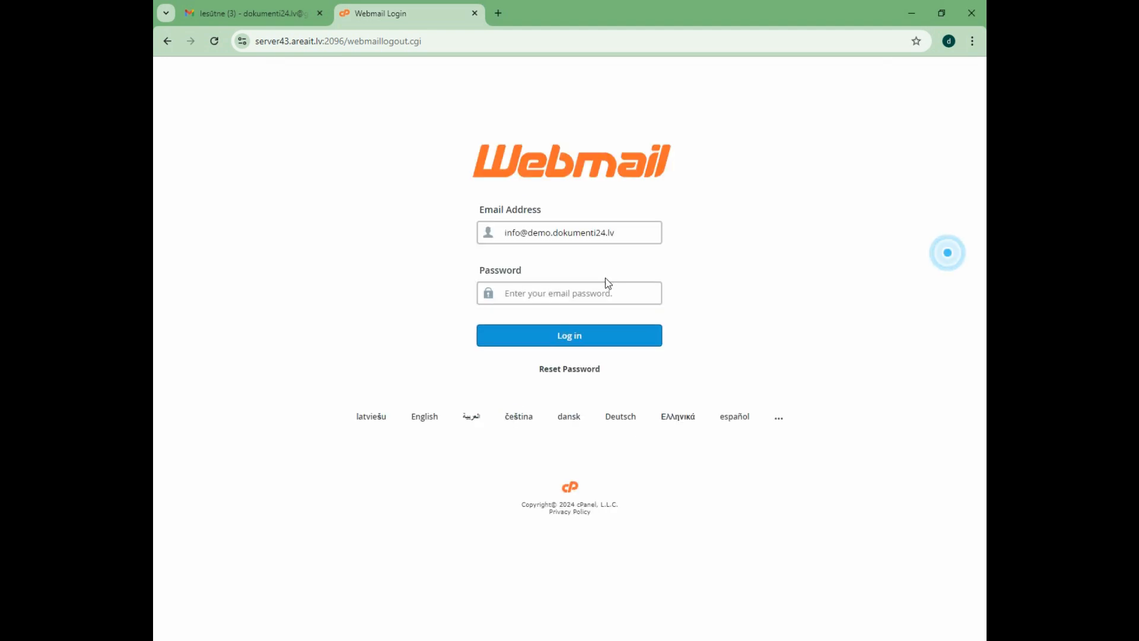
click(589, 292)
key(ctrl+v)
click(791, 266)
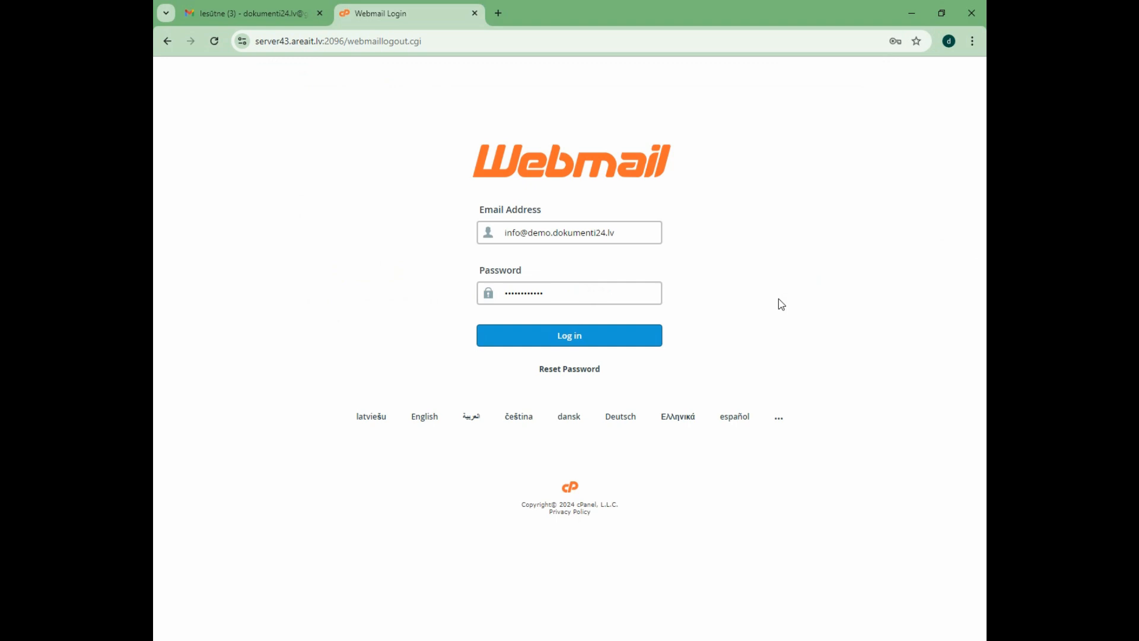
click(776, 262)
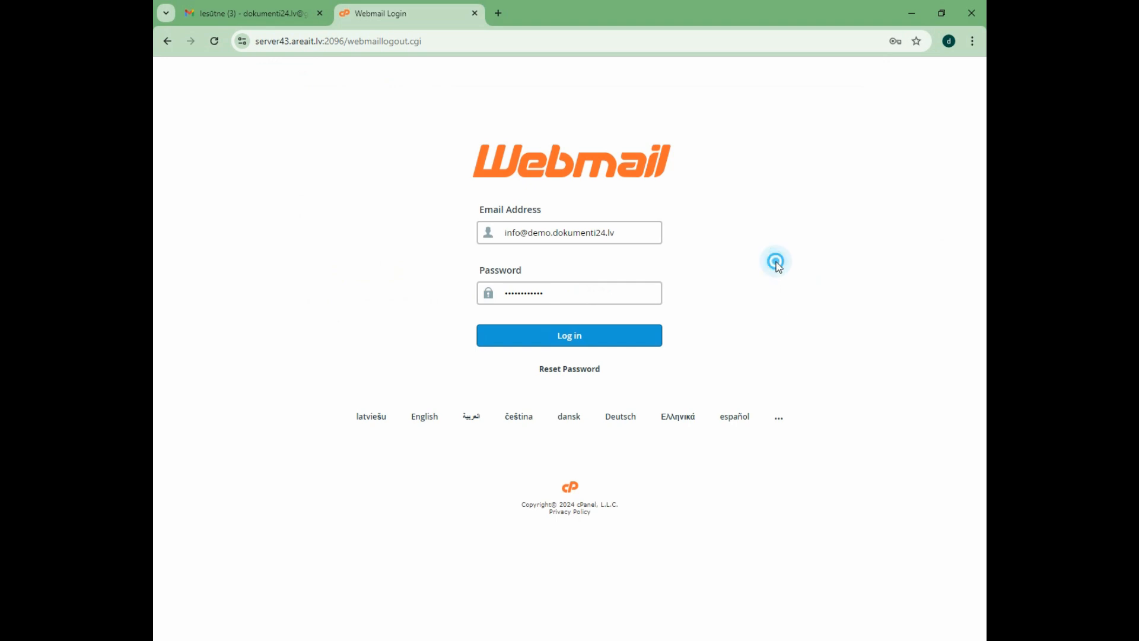
click(587, 336)
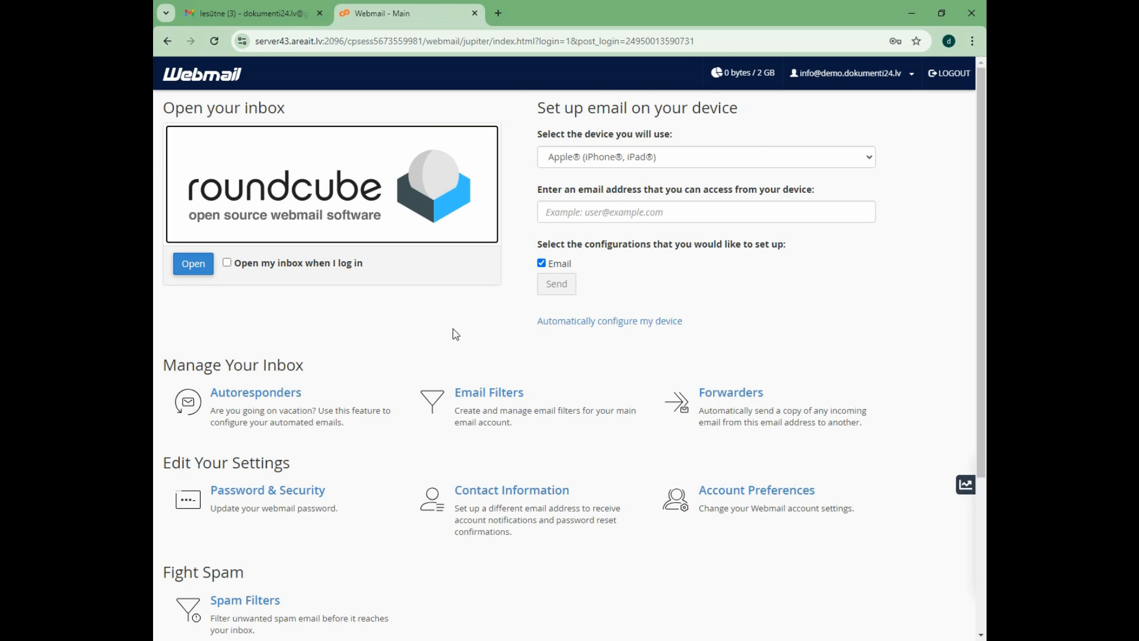
Look over the Webmail home page options and open the account's inbox in Roundcube.
scroll(452, 331, down, 4)
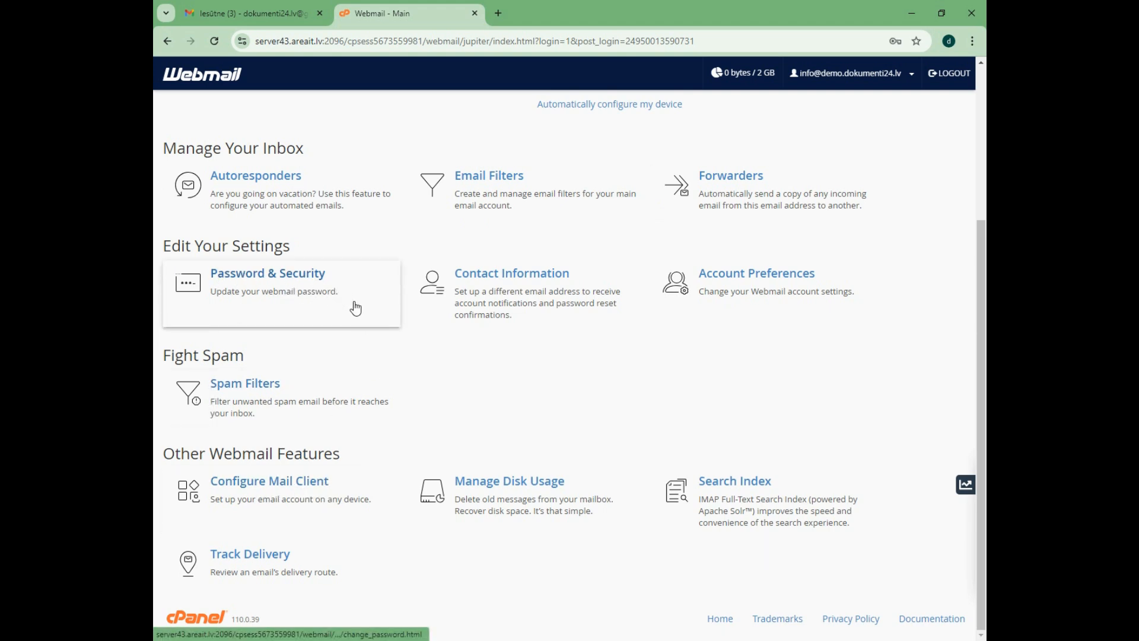
scroll(337, 344, up, 3)
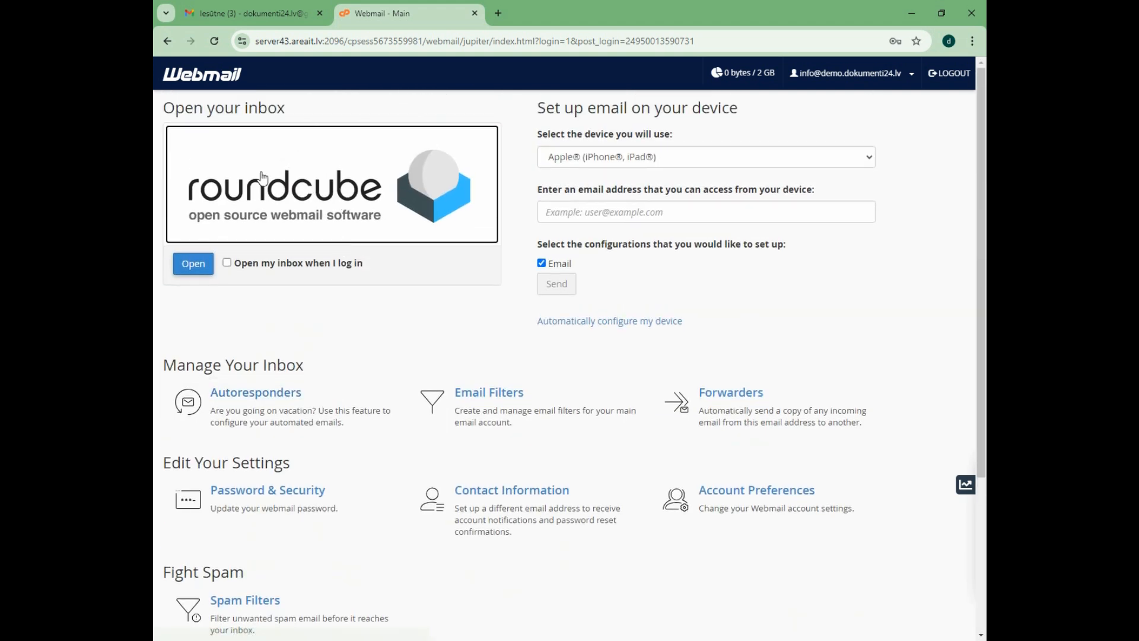
click(371, 187)
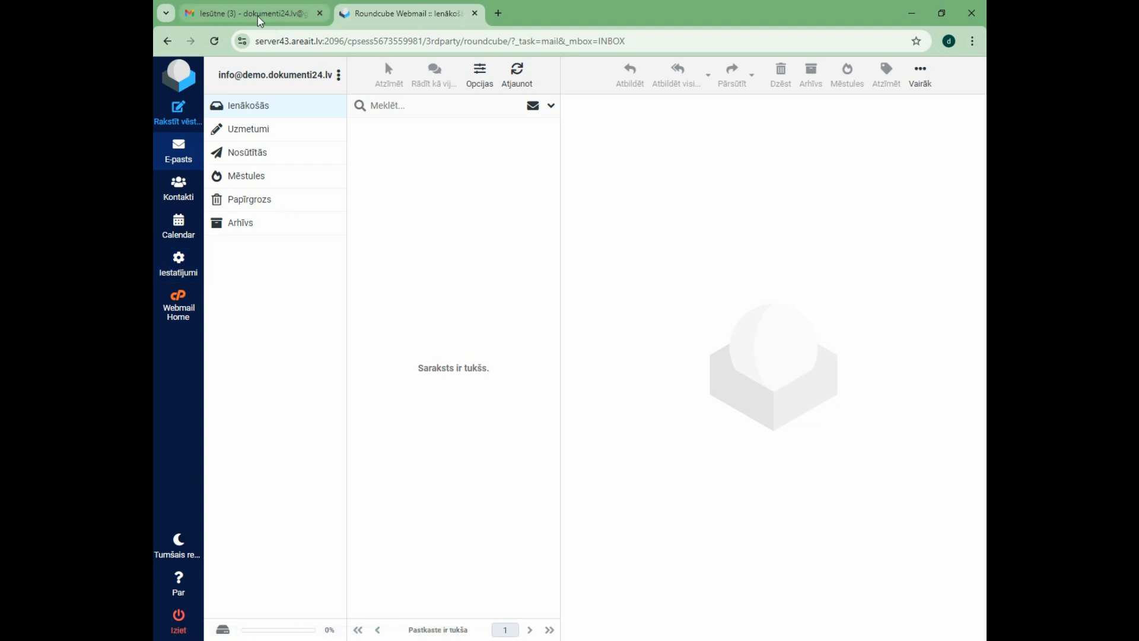
Switch to Gmail and open the accounts and import page (Konti un importēšana) of the full settings.
click(236, 13)
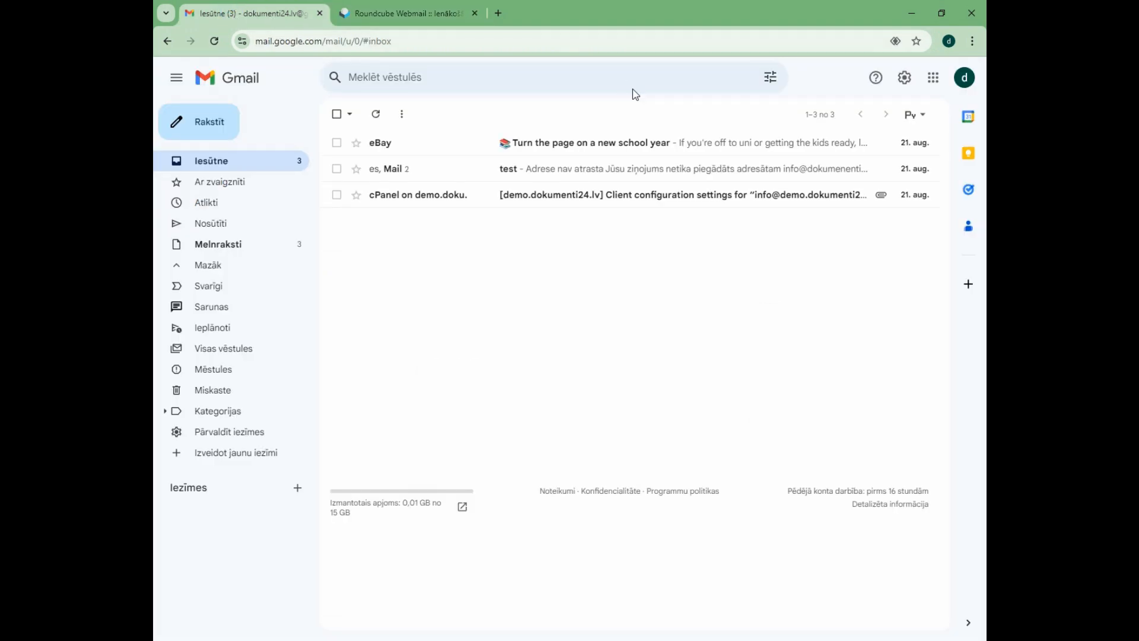
click(906, 83)
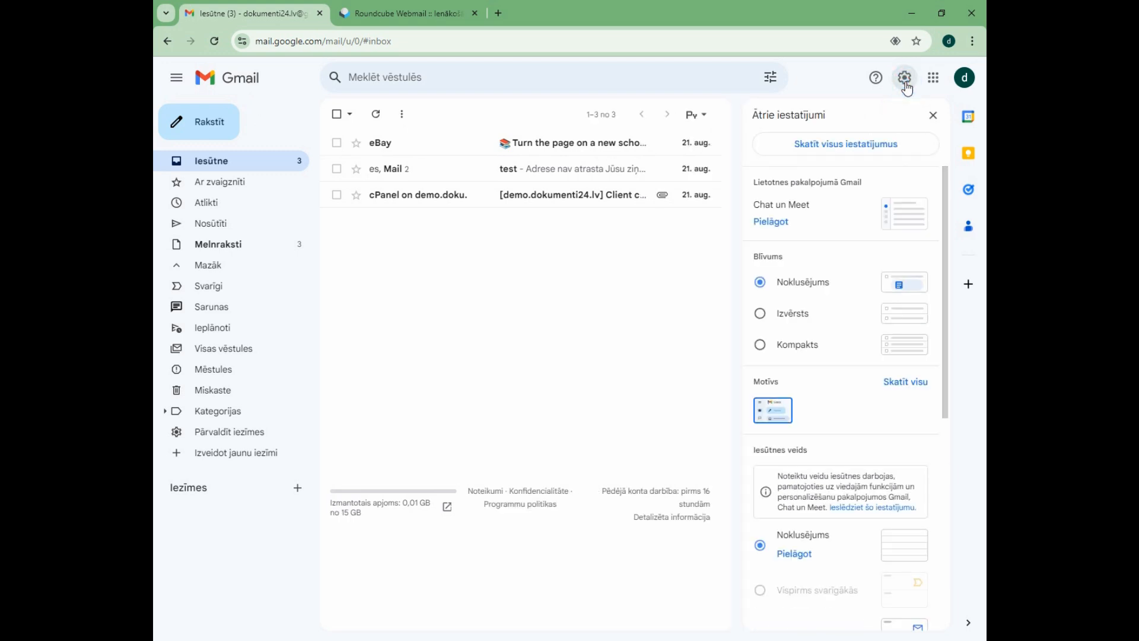
click(822, 149)
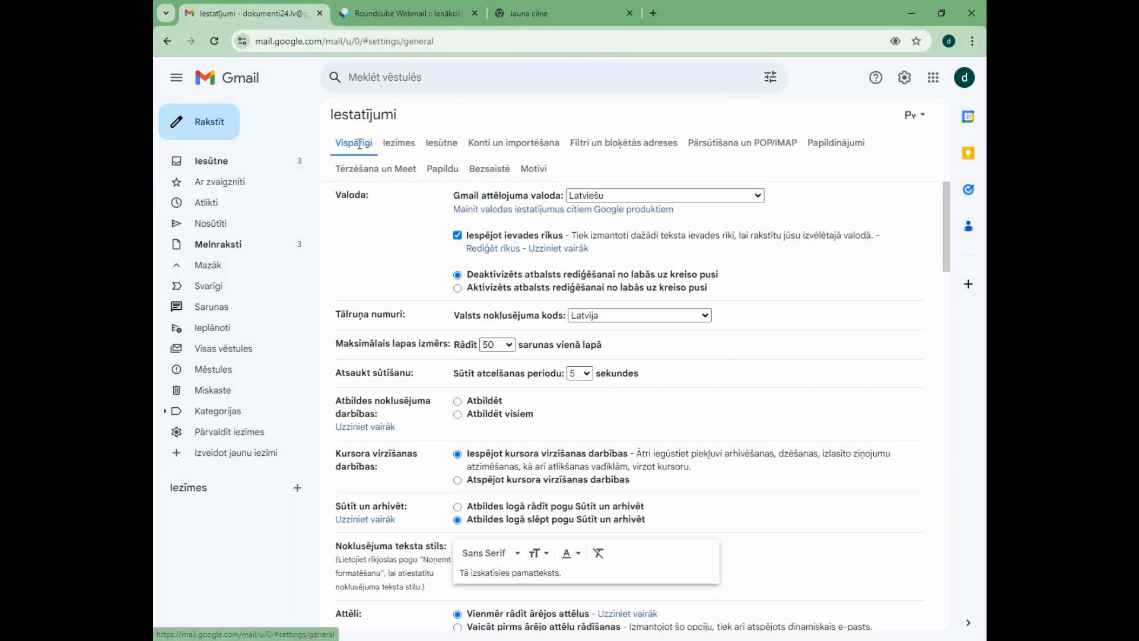
click(518, 142)
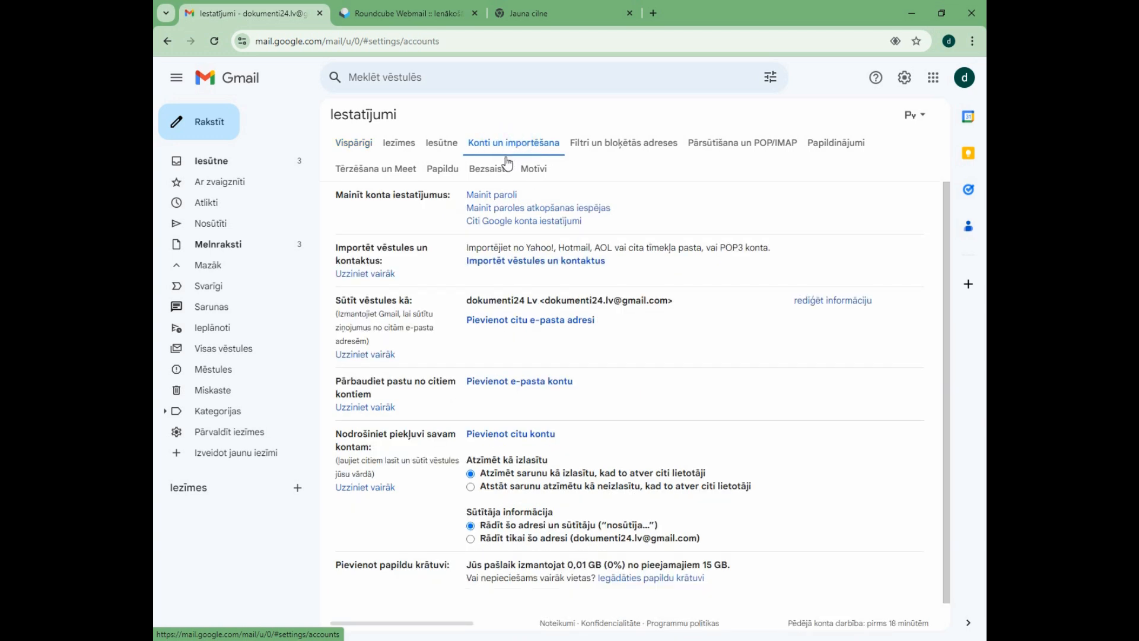
scroll(498, 284, down, 1)
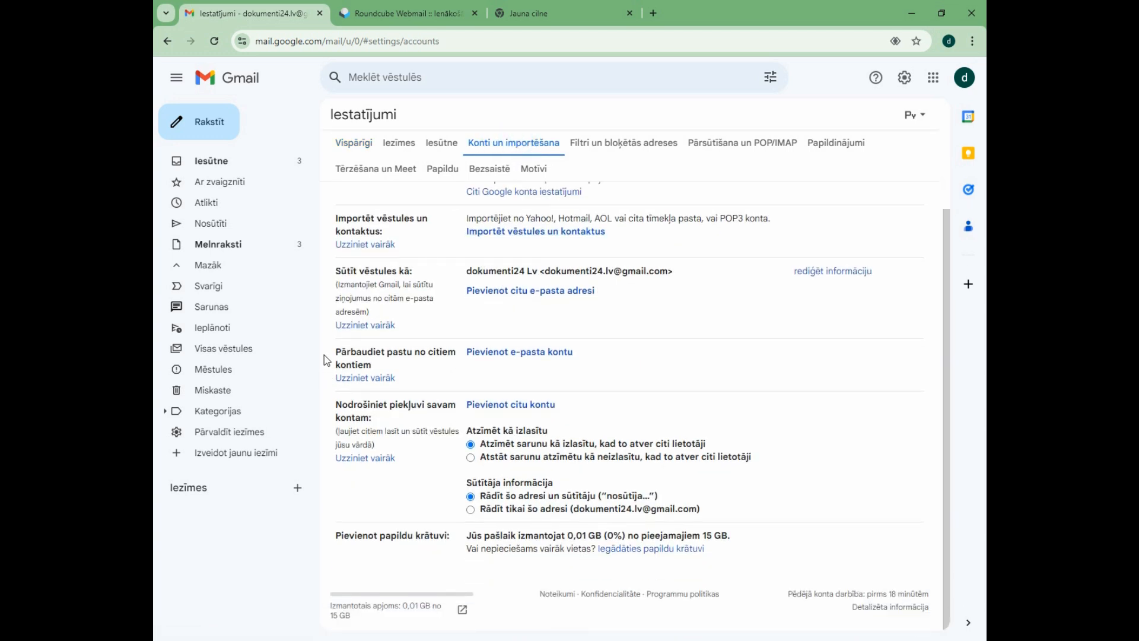
Examine the "Pārbaudiet pastu no citiem kontiem" and "Sūtīt vēstules kā" settings in Gmail alongside the Roundcube inbox.
drag(377, 366, 335, 350)
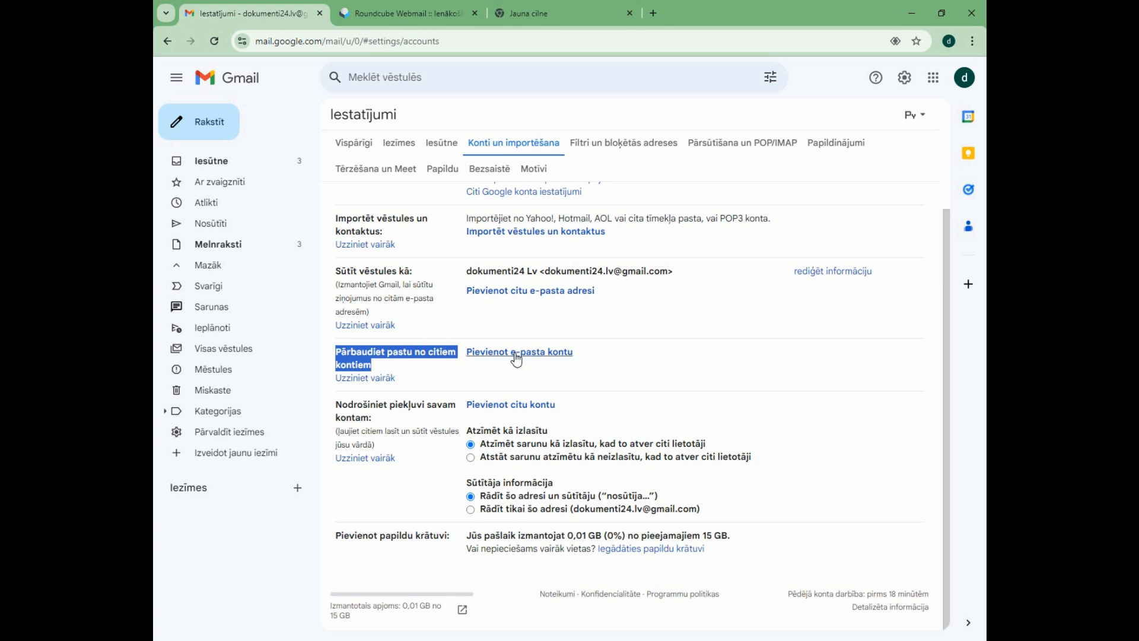
click(393, 13)
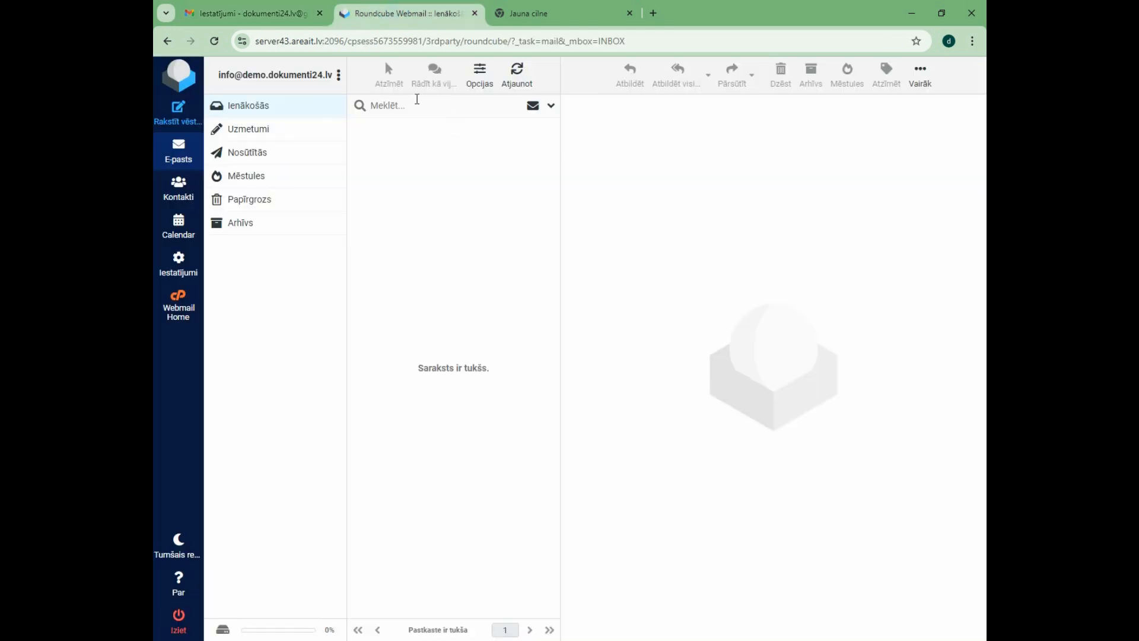
click(247, 13)
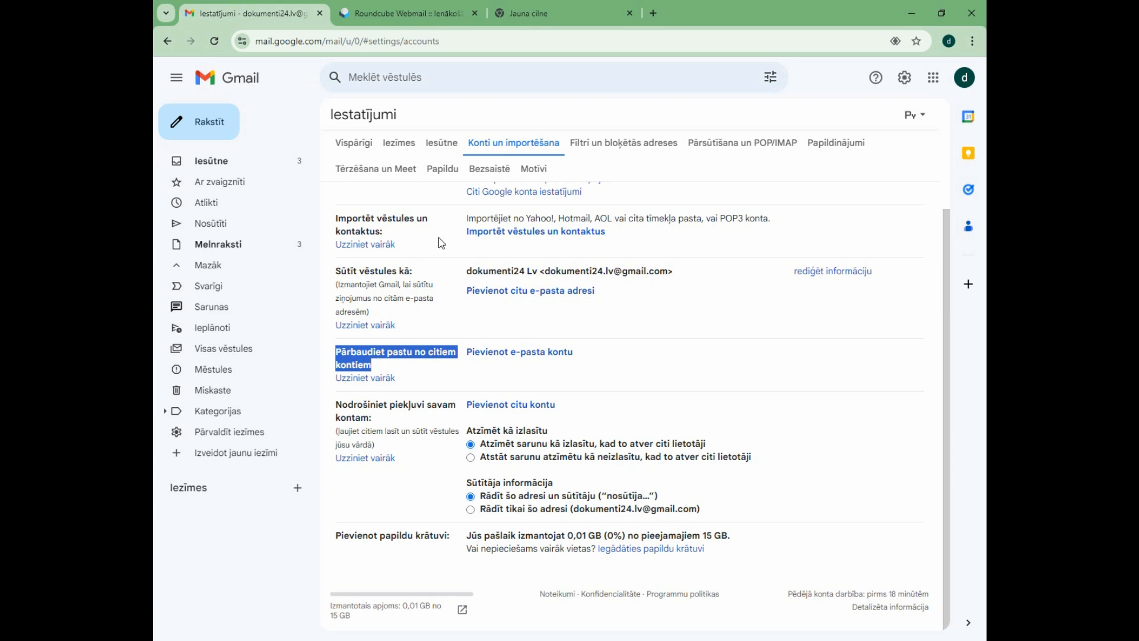
click(375, 11)
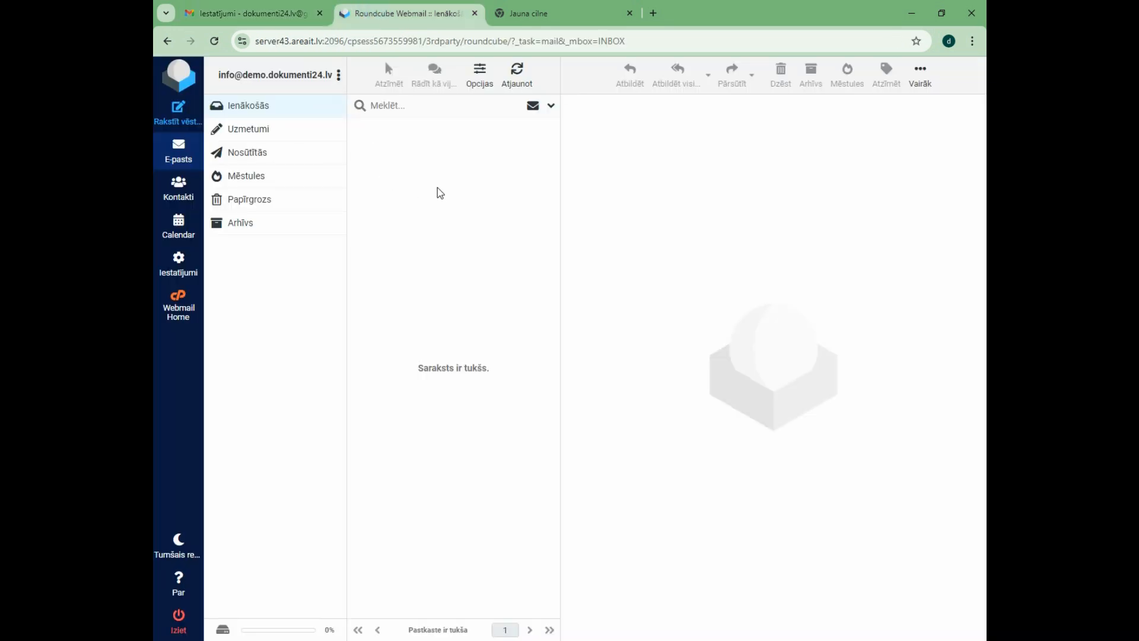
click(278, 13)
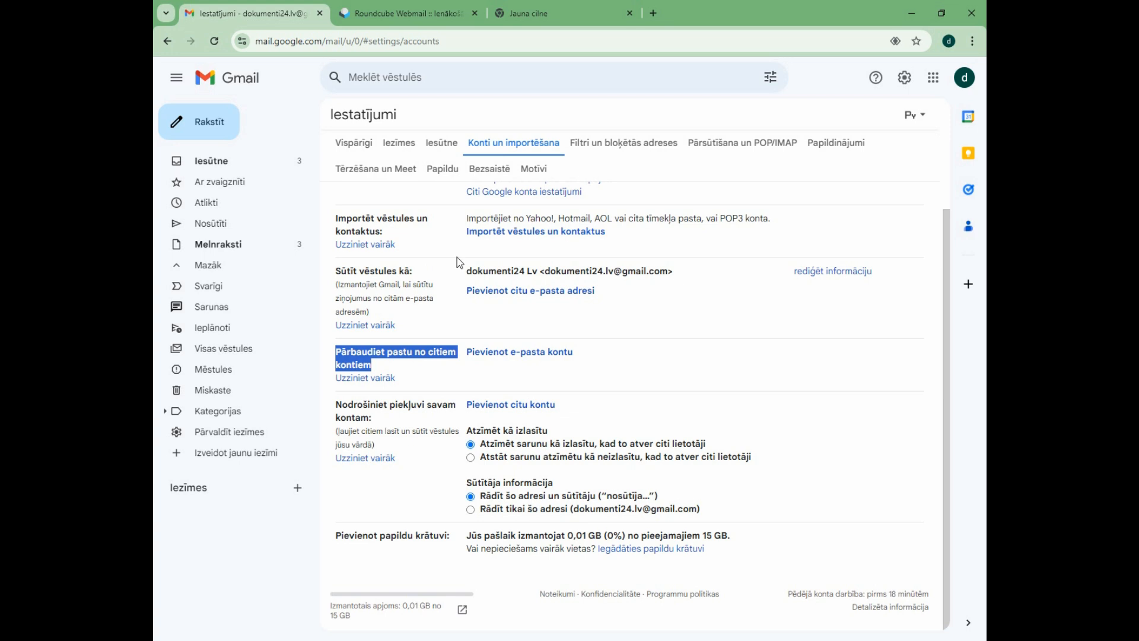
click(409, 325)
mouse_move(337, 273)
mouse_down()
mouse_move(407, 271)
mouse_move(337, 272)
mouse_up()
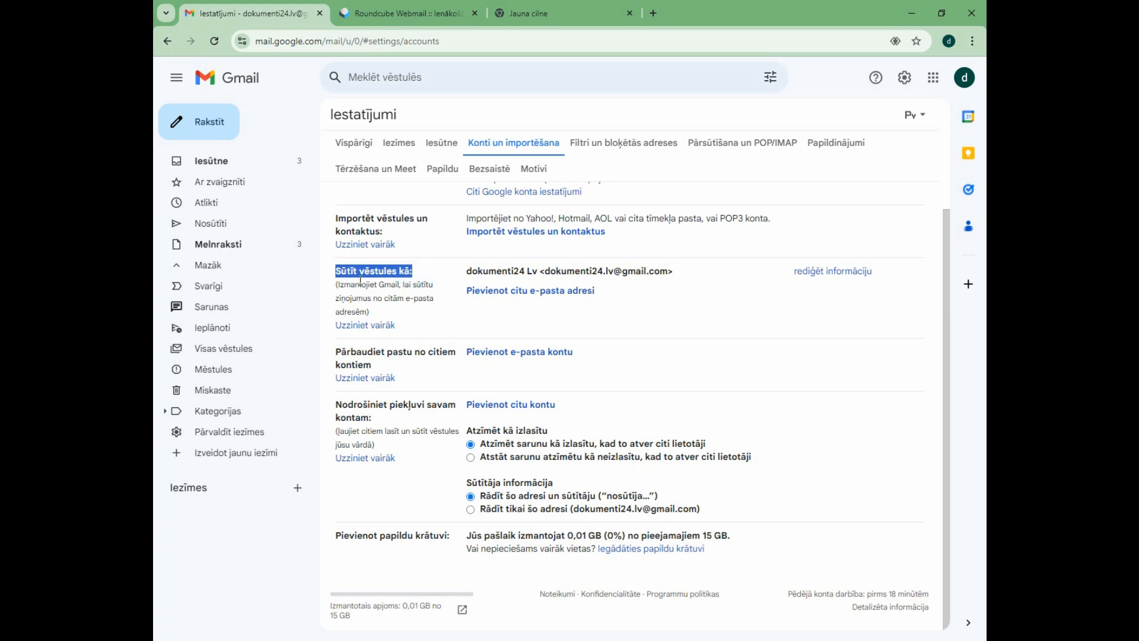
Compare the "Sūtīt vēstules kā" and "Pārbaudiet pastu no citiem kontiem" sections and their options for adding an address or account.
click(383, 296)
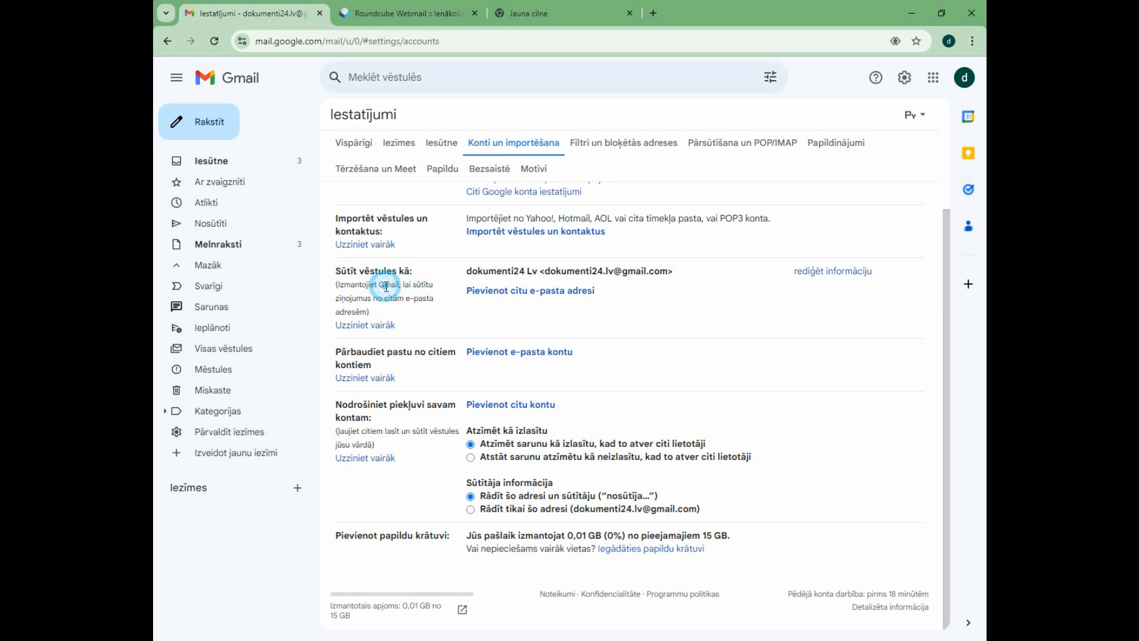
drag(595, 290, 473, 293)
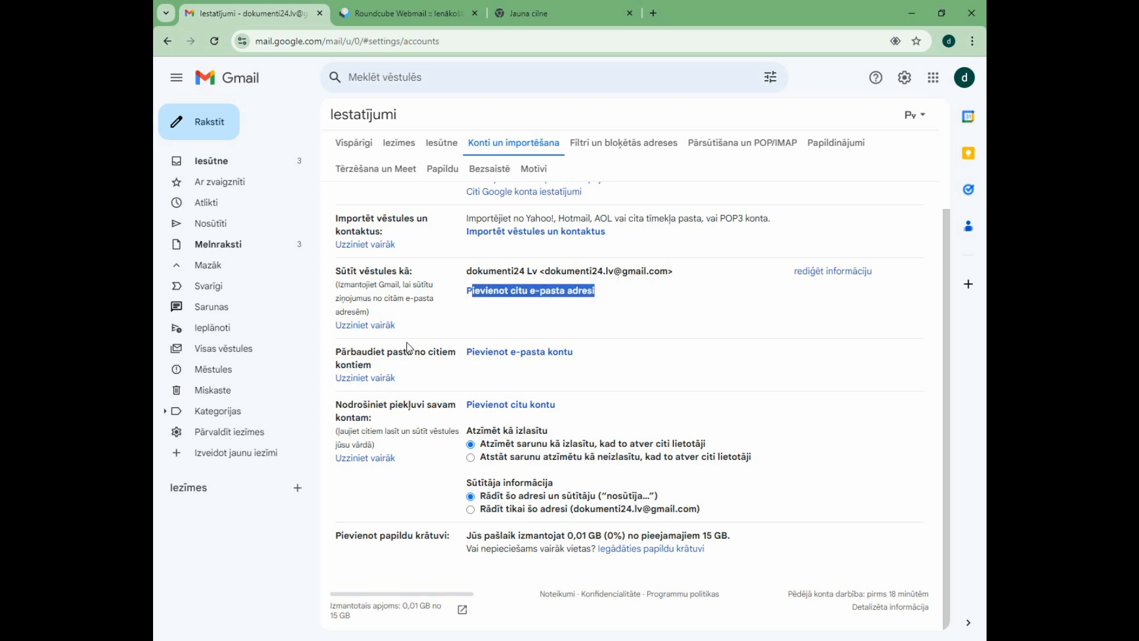
drag(372, 364, 346, 350)
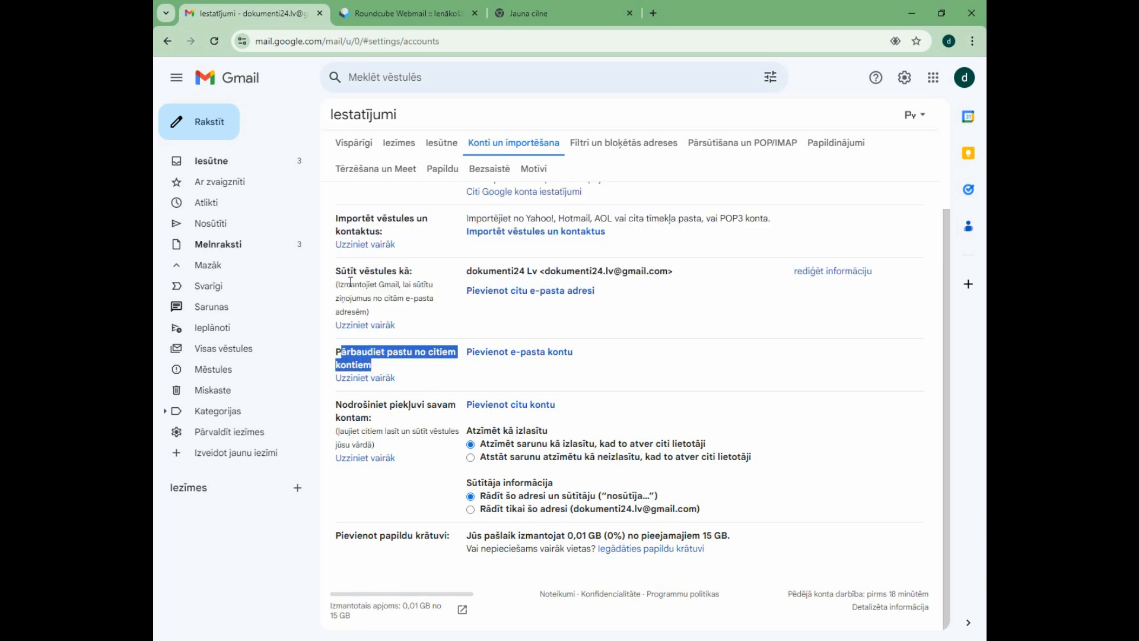
drag(341, 271, 404, 272)
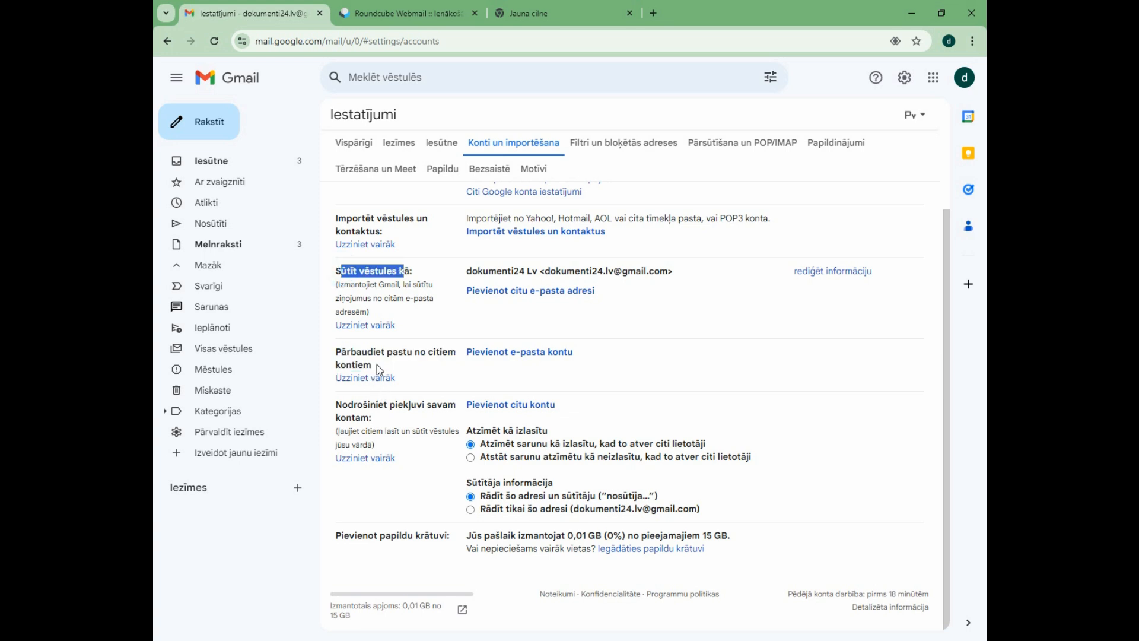
drag(372, 365, 343, 354)
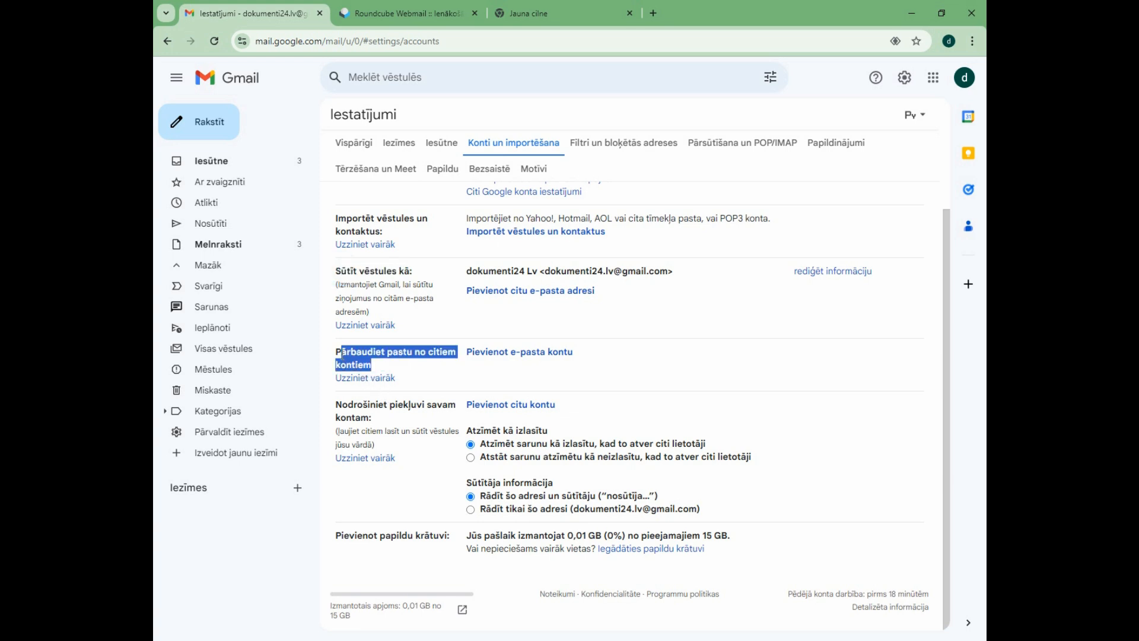
click(528, 366)
drag(572, 354, 463, 354)
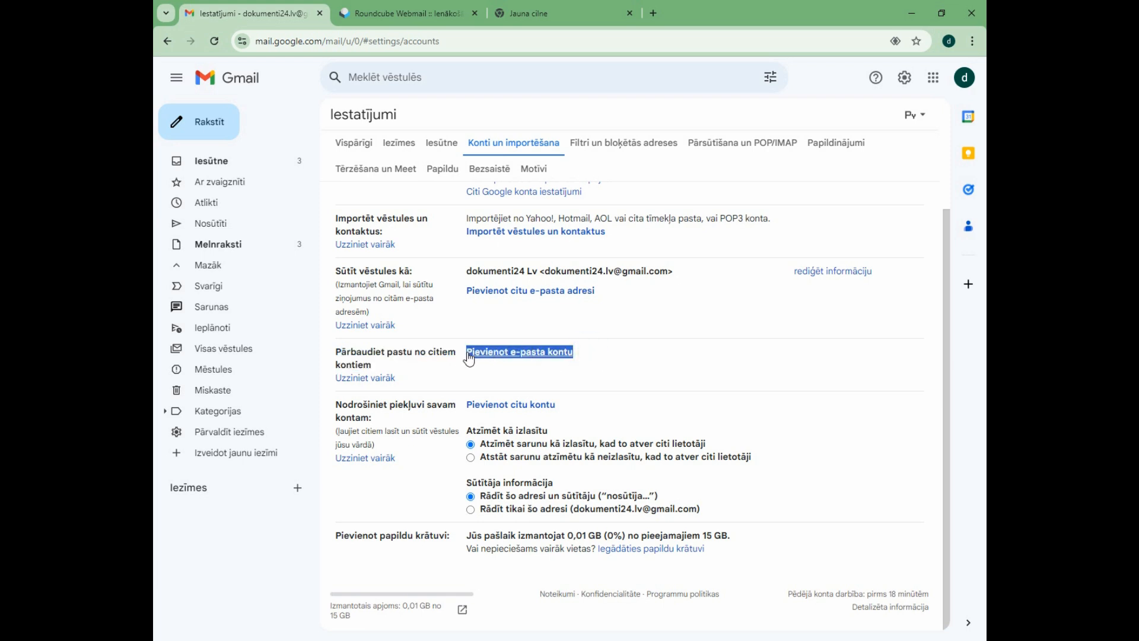
Start adding a mail account to check, enter the webmail address copied from the Notepad notes, and continue with the POP3 import.
click(551, 356)
drag(172, 95, 235, 101)
click(240, 97)
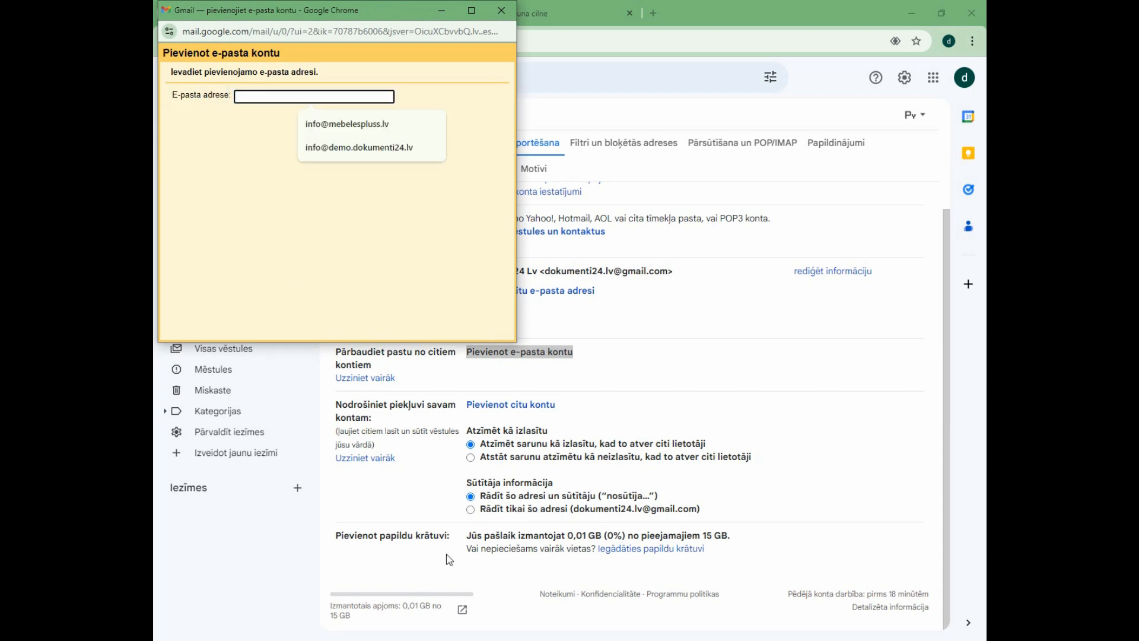
key(alt+Tab)
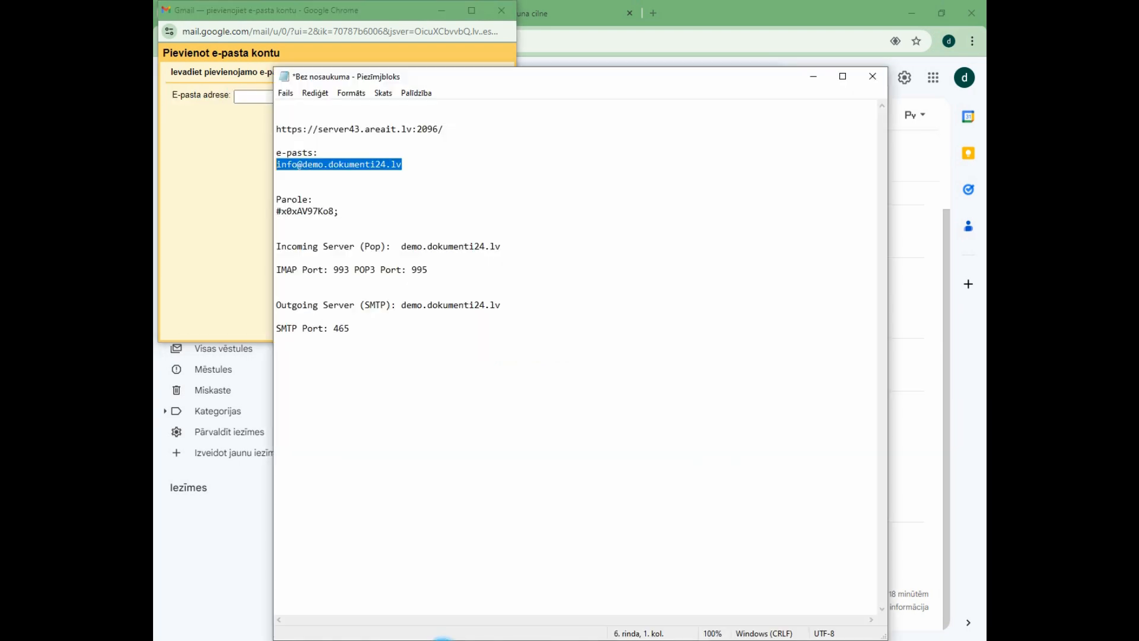
right_click(372, 169)
click(389, 208)
click(248, 99)
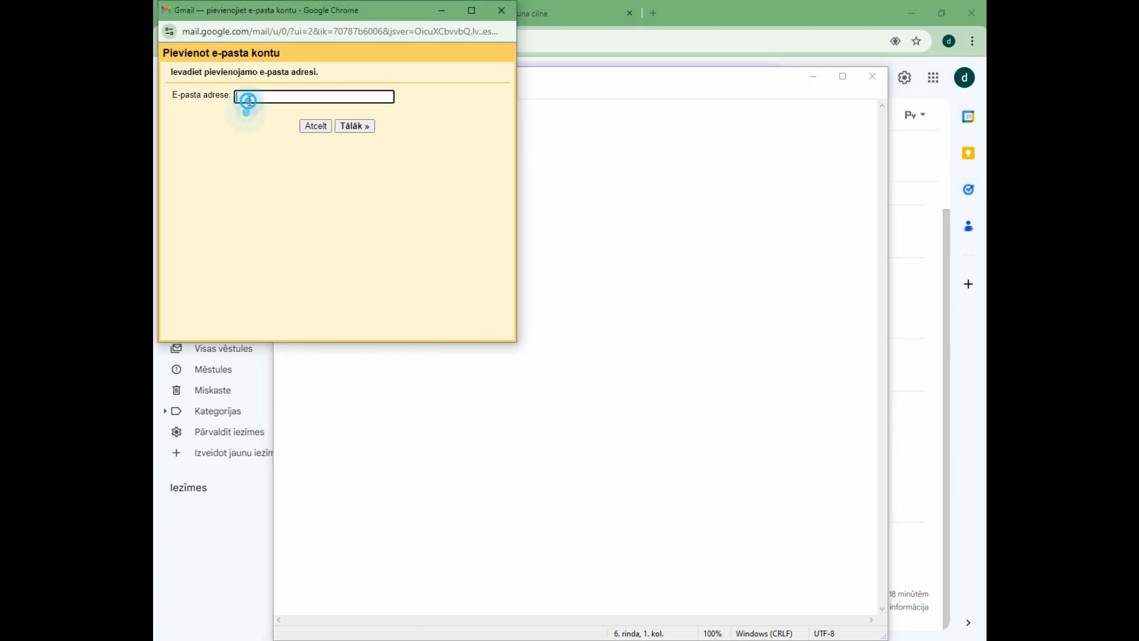
key(ctrl+v)
click(362, 97)
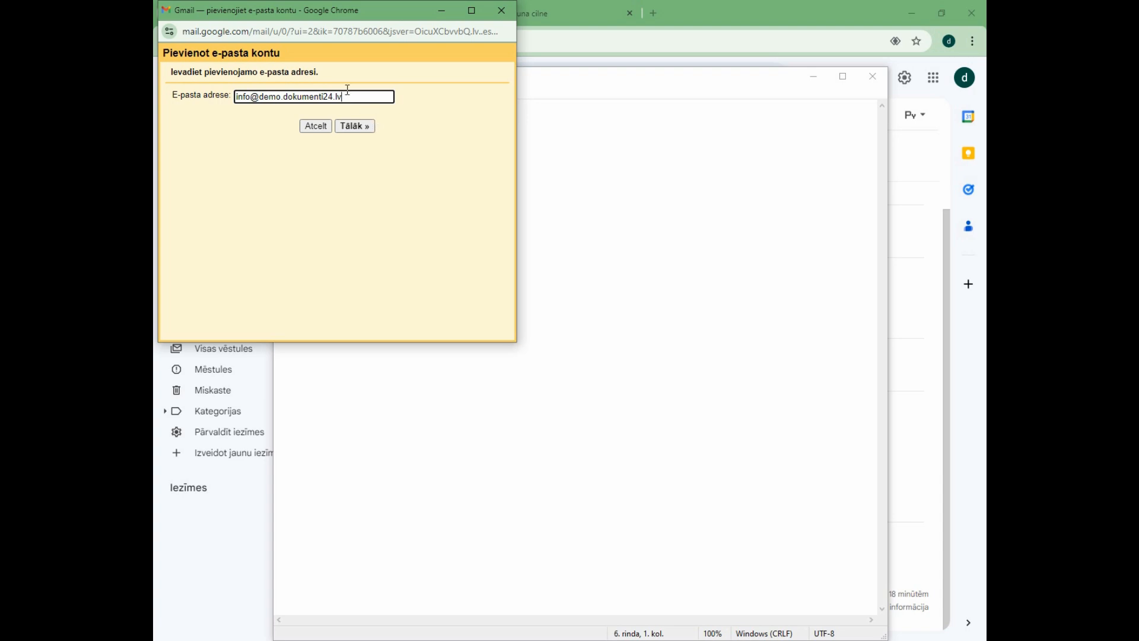
click(361, 127)
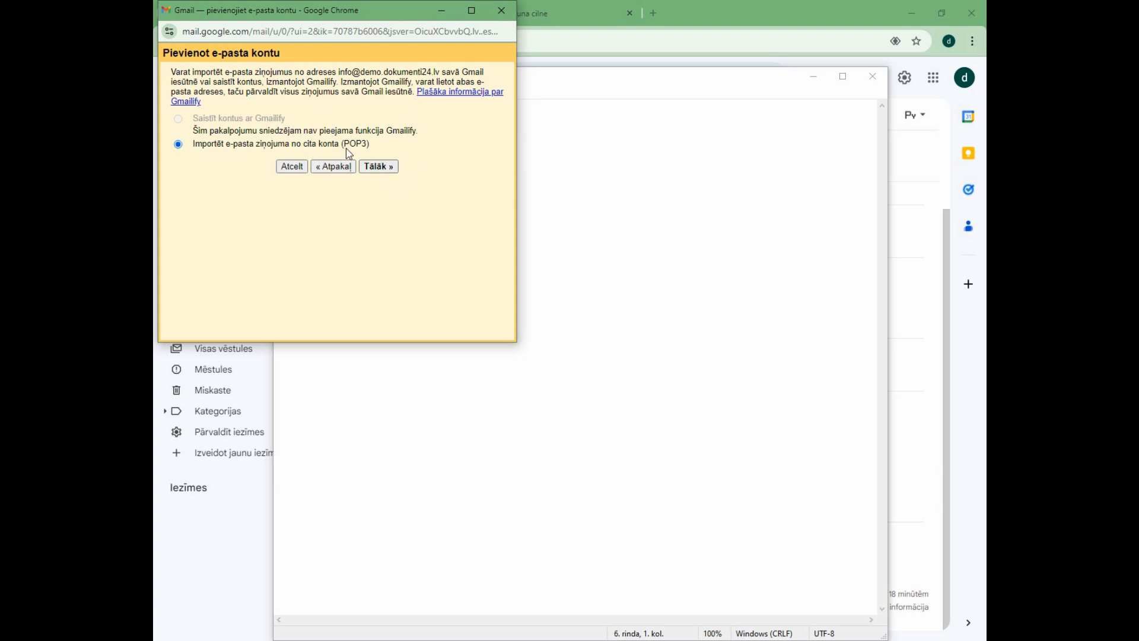
click(387, 166)
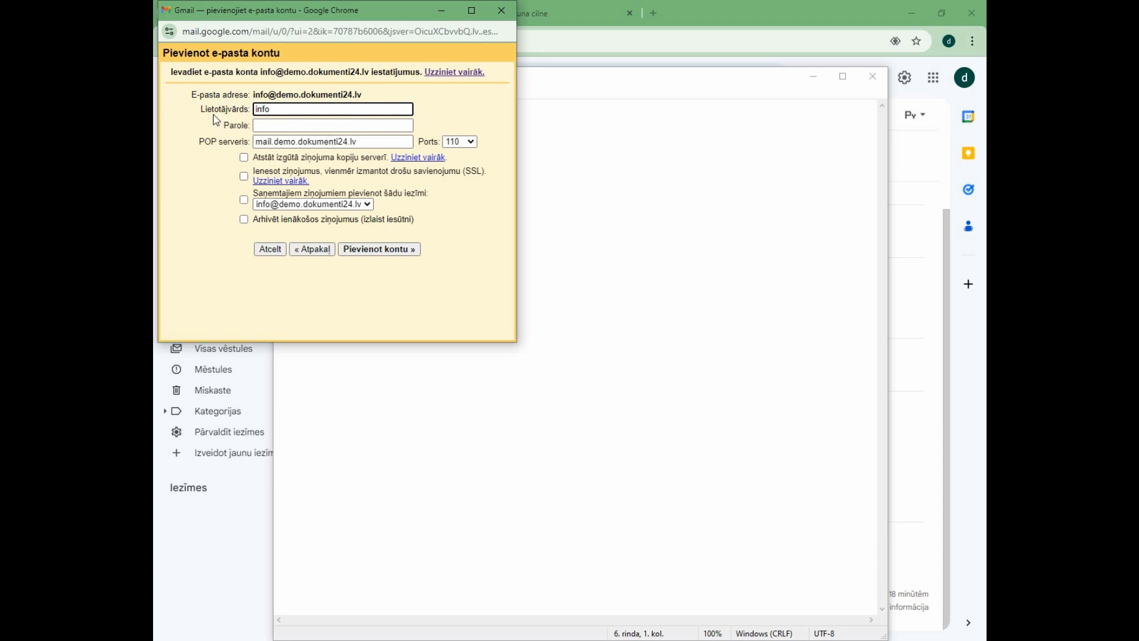
Review the account fields and replace the username (Lietotājvārds) with the full webmail address copied from the Notepad notes.
drag(201, 110, 244, 119)
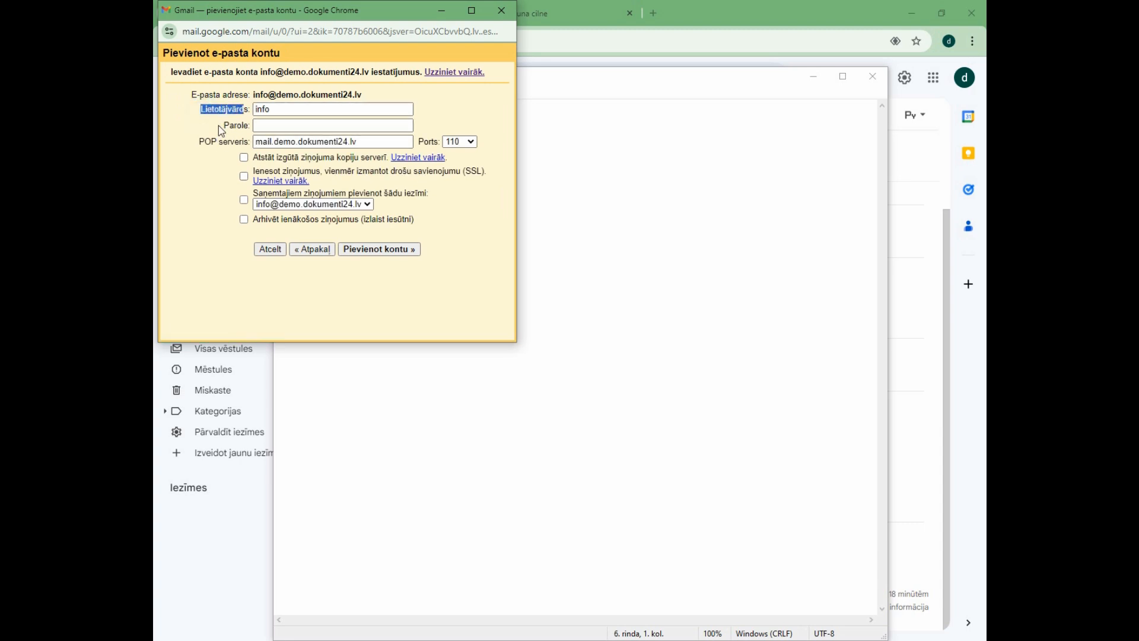
click(236, 126)
click(378, 141)
triple_click(345, 141)
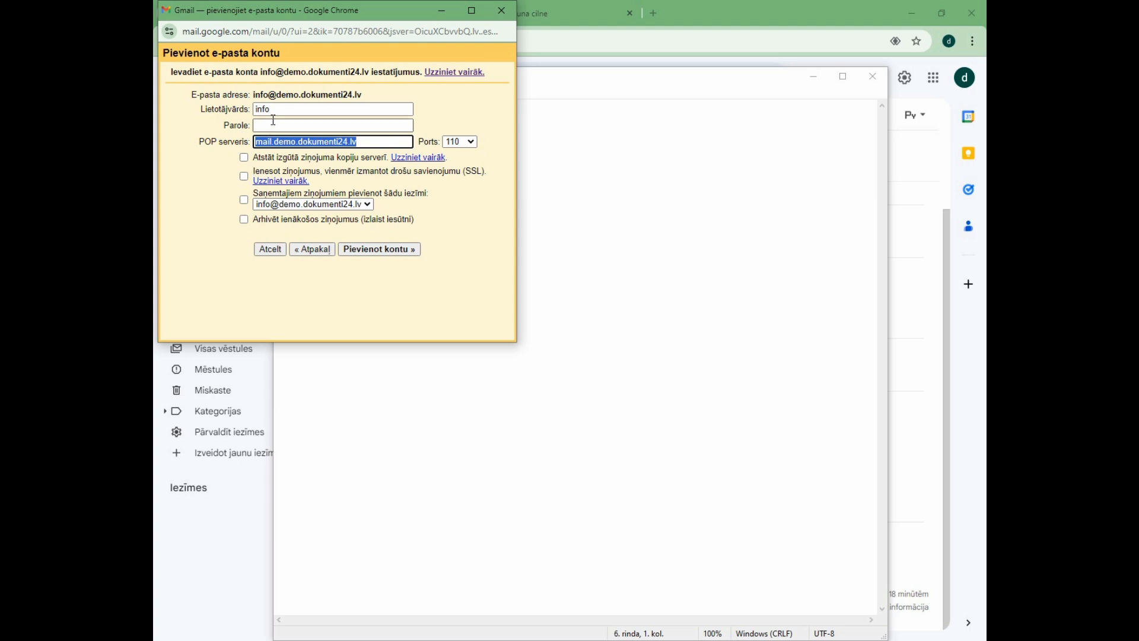
key(alt+Tab)
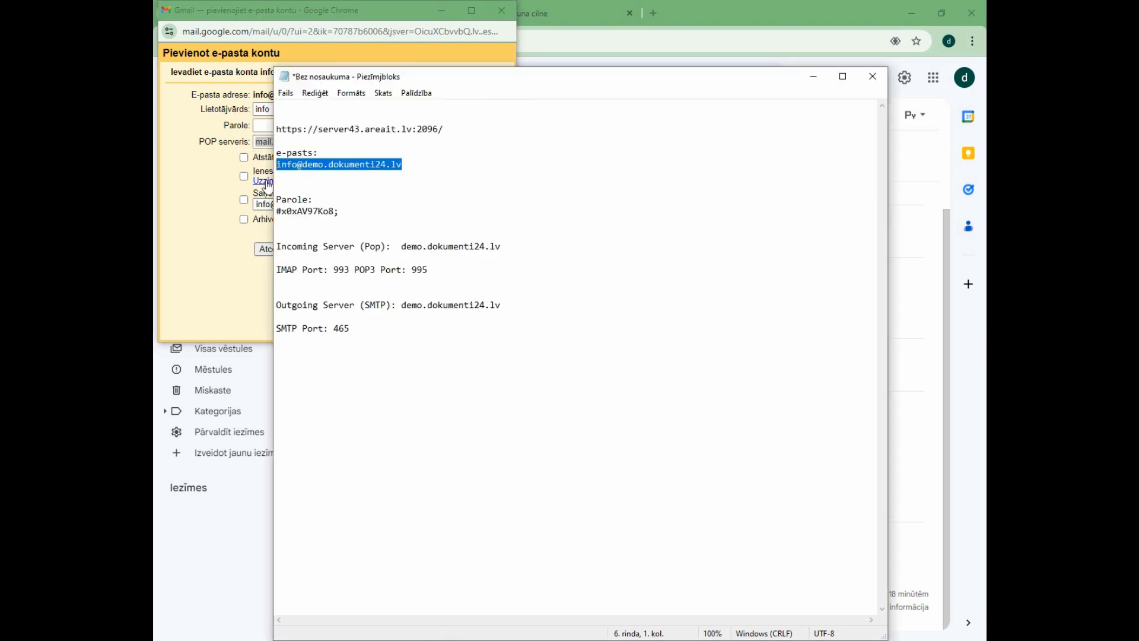
right_click(331, 162)
click(383, 204)
click(259, 125)
double_click(284, 109)
key(ctrl+v)
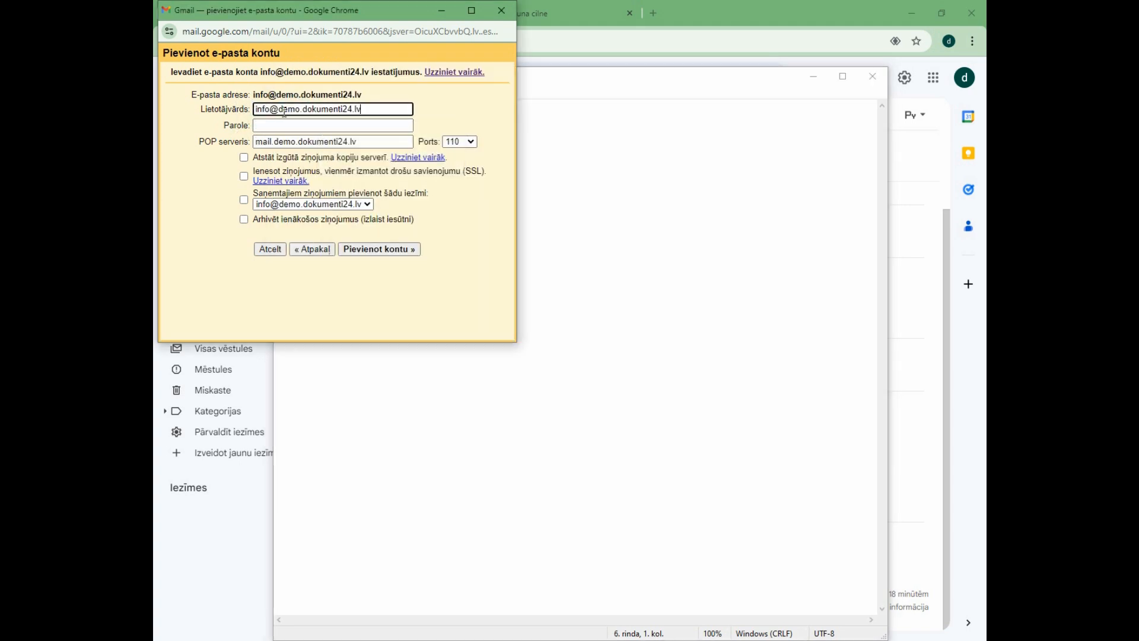
click(273, 110)
click(279, 113)
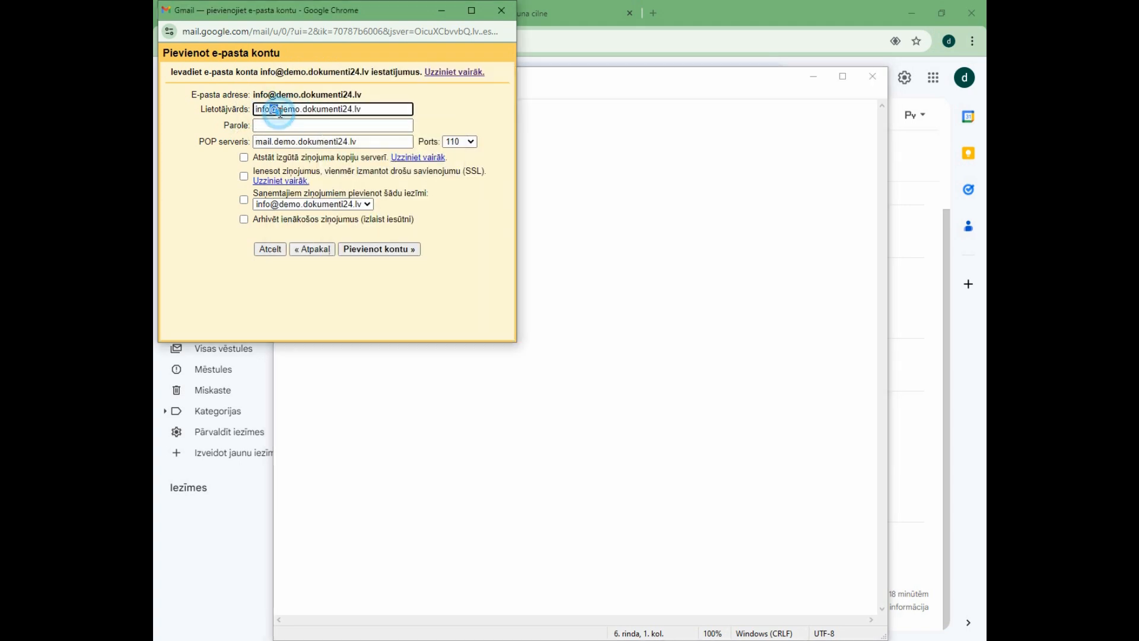
click(284, 110)
drag(285, 110, 362, 113)
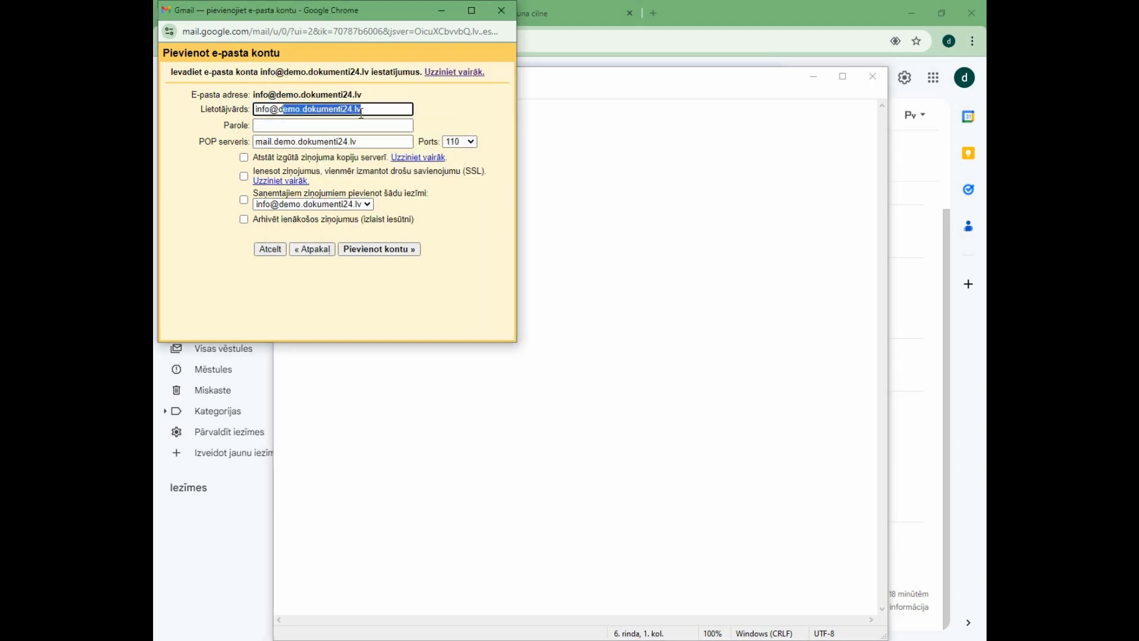
click(461, 232)
Copy the account password from the Notepad notes into the Parole field of the account settings.
click(446, 640)
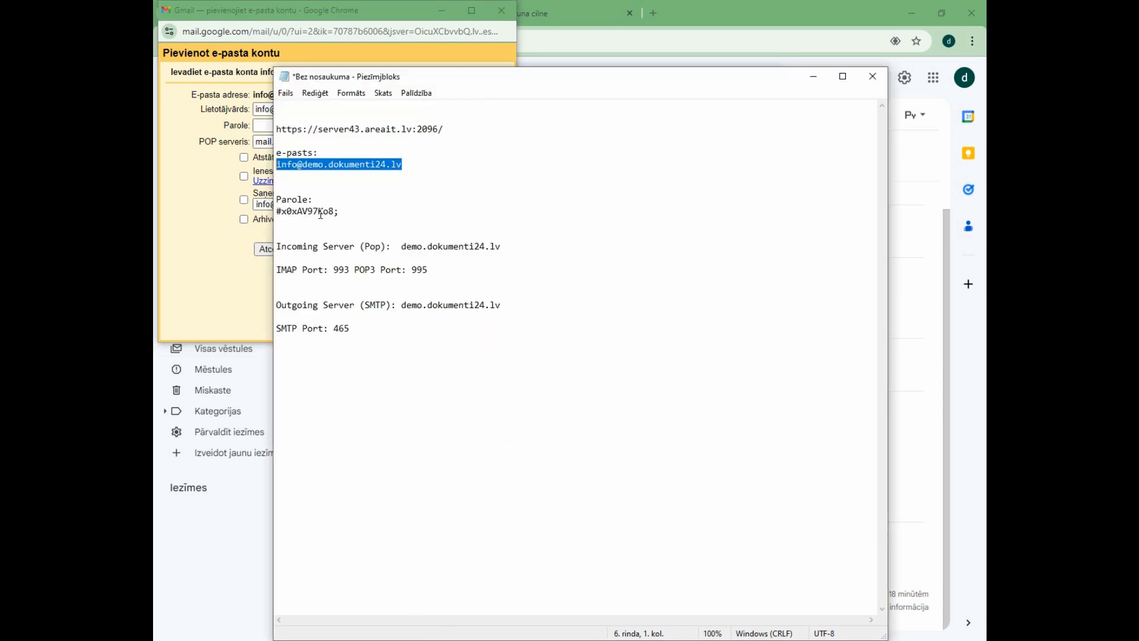
triple_click(335, 212)
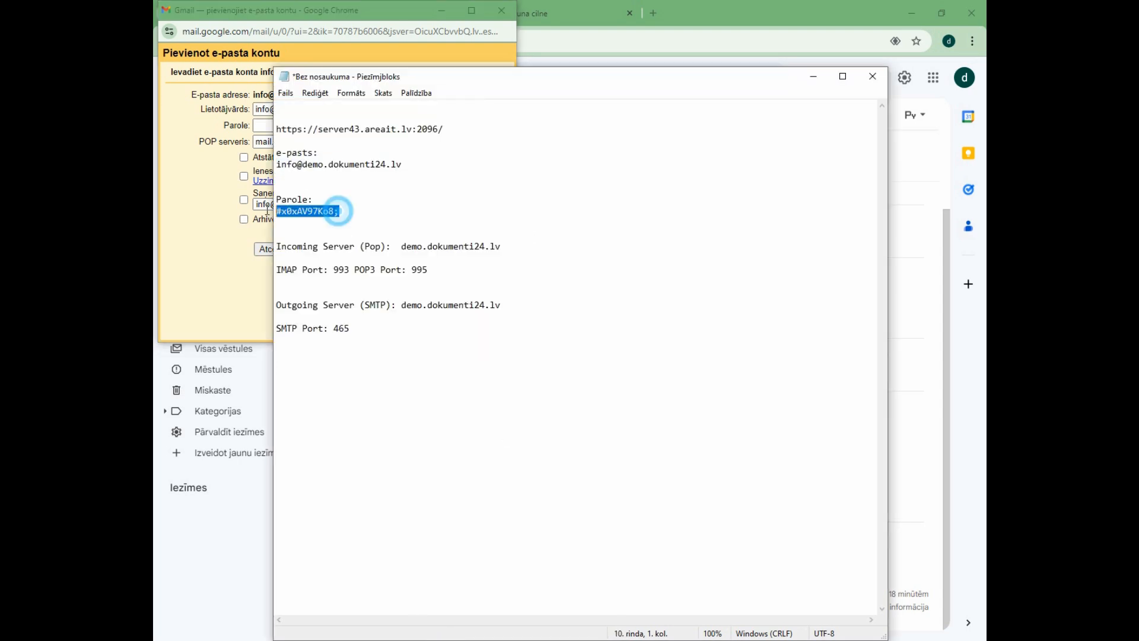
click(208, 202)
click(284, 124)
key(ctrl+v)
click(200, 185)
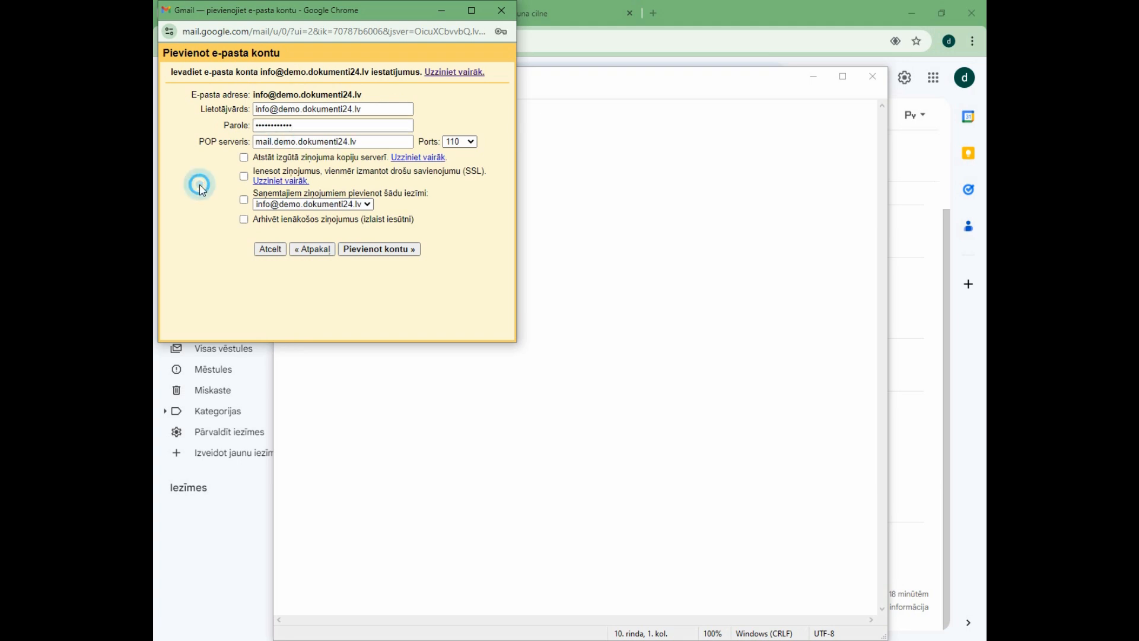
Replace the POP server (POP serveris) with demo.dokumenti24.lv, copied from the Incoming Server line of the Notepad notes.
drag(380, 142, 213, 147)
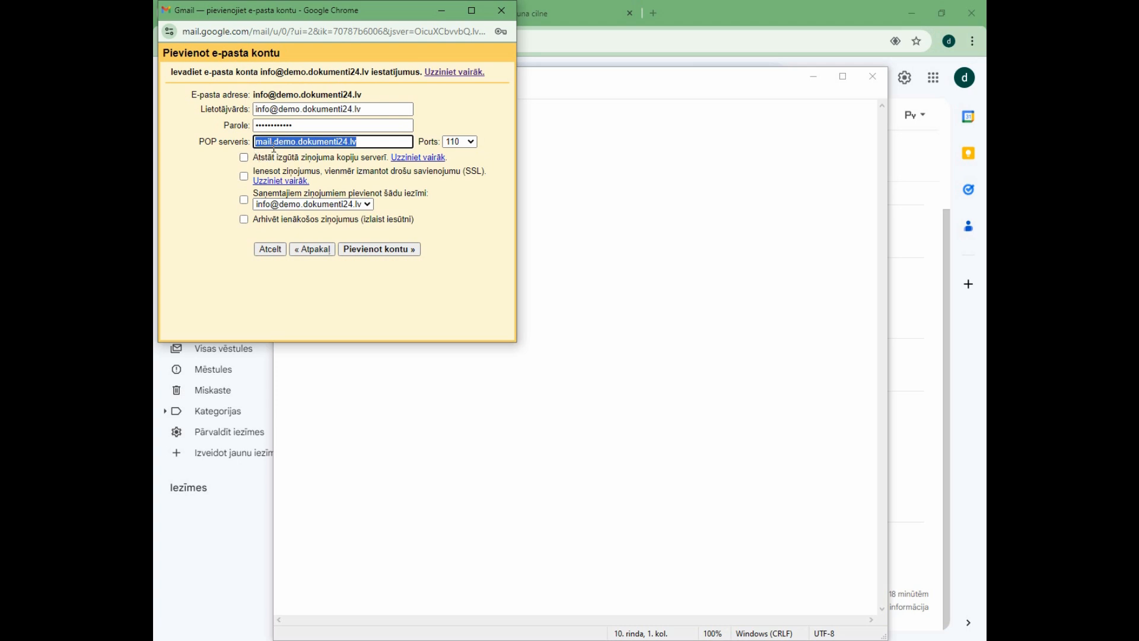
drag(380, 144, 264, 132)
double_click(432, 638)
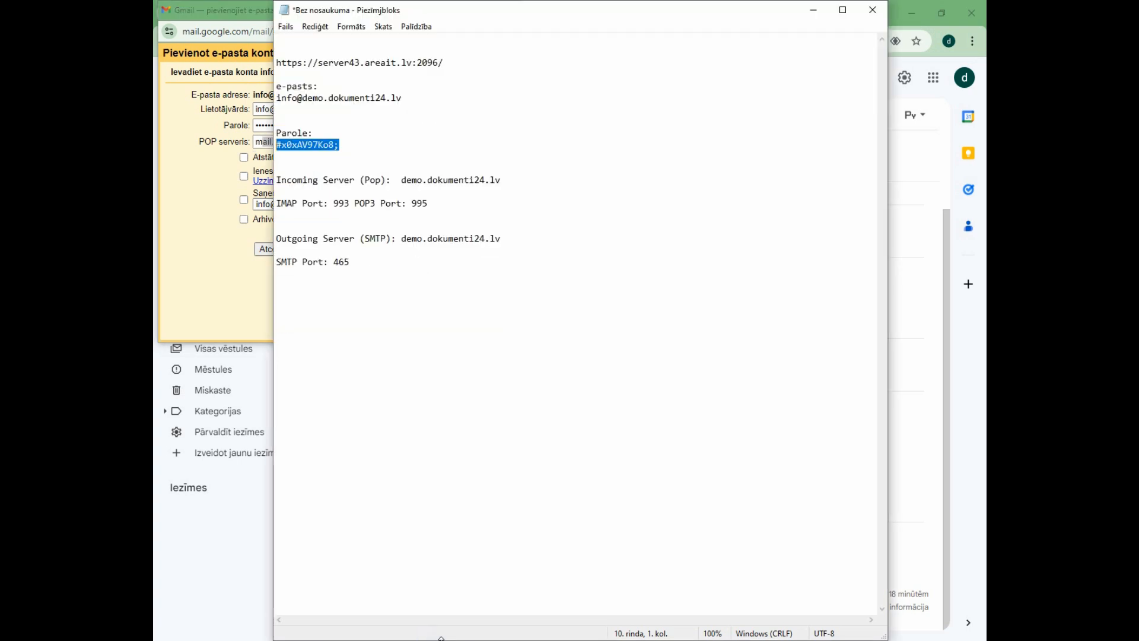
drag(522, 181, 403, 181)
key(ctrl+c)
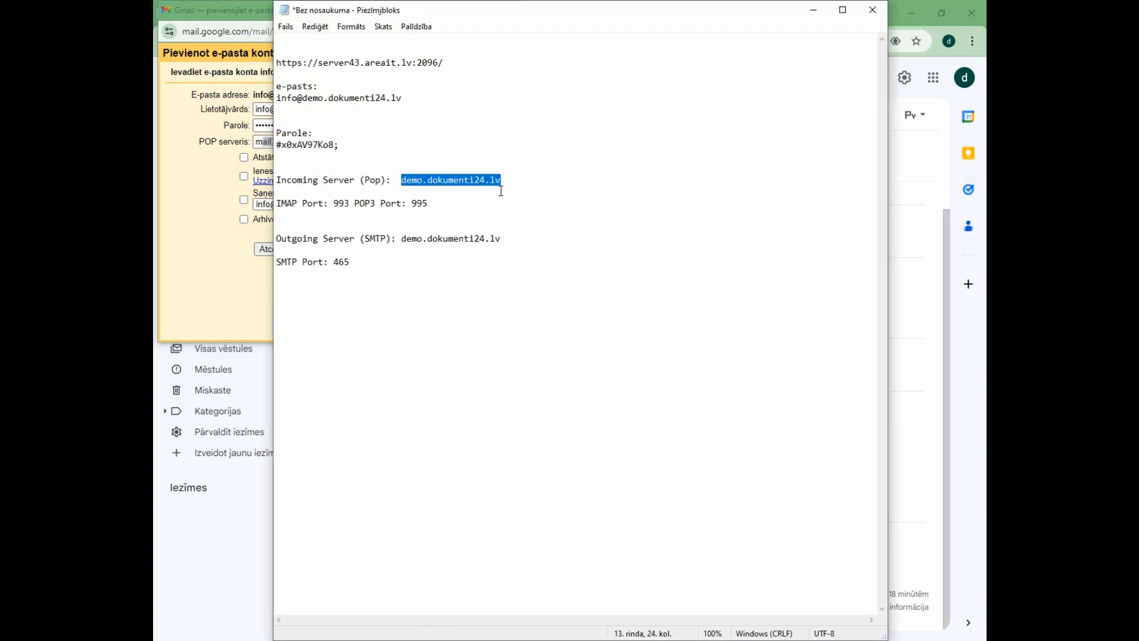
click(813, 11)
drag(359, 142, 219, 143)
key(ctrl+v)
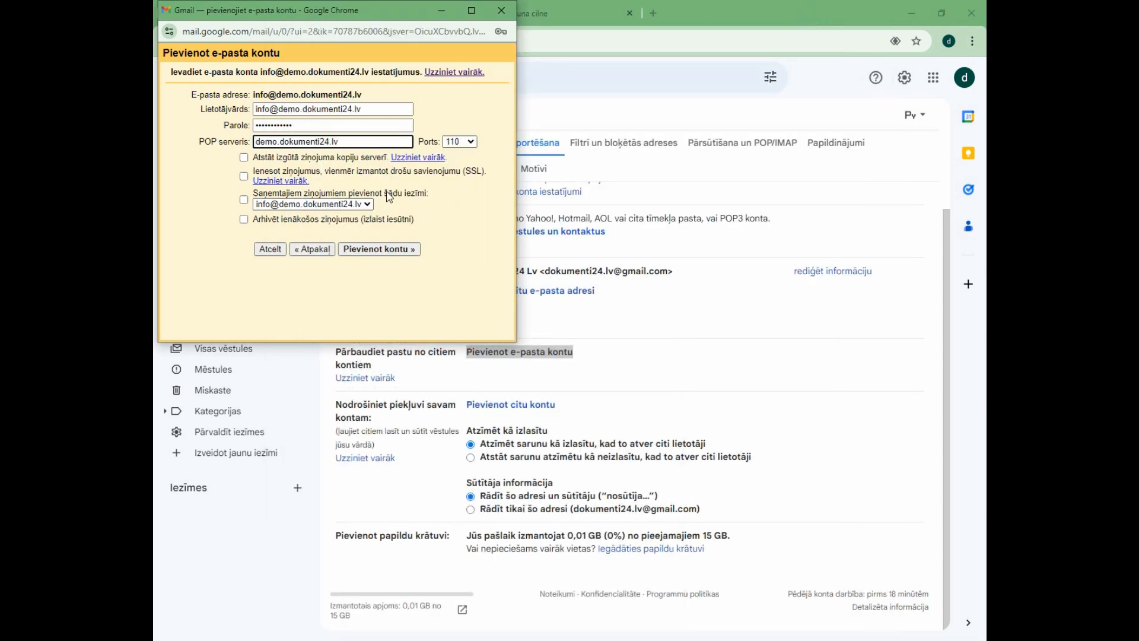
click(461, 212)
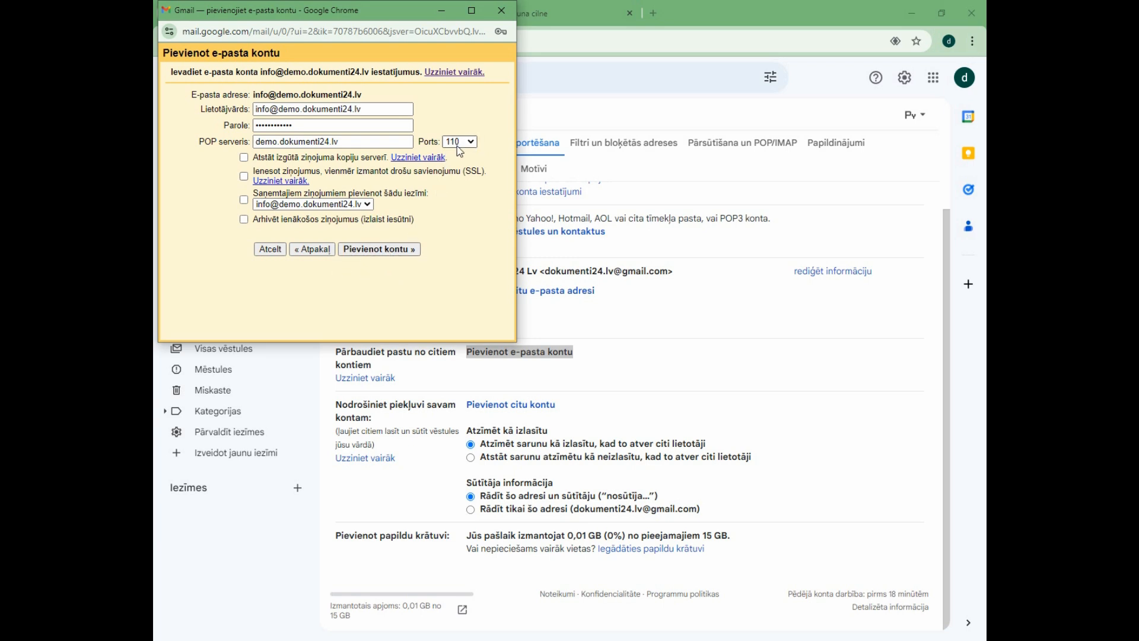
Check the IMAP and POP3 port numbers in the Notepad notes and add the mail account with port 110.
key(alt+Tab)
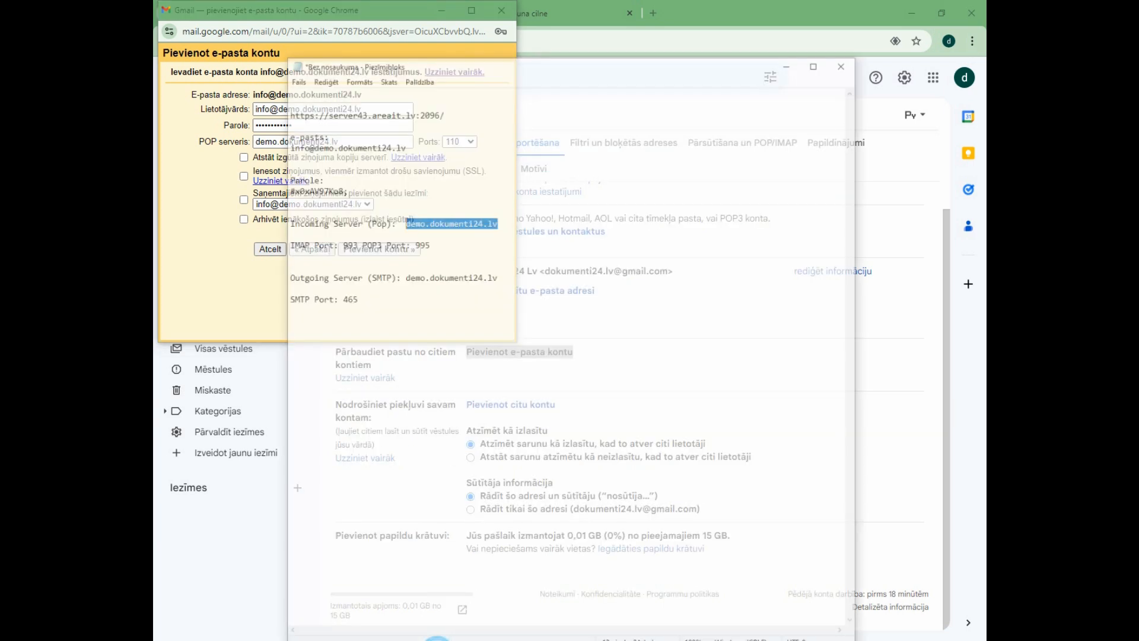
drag(427, 204, 313, 204)
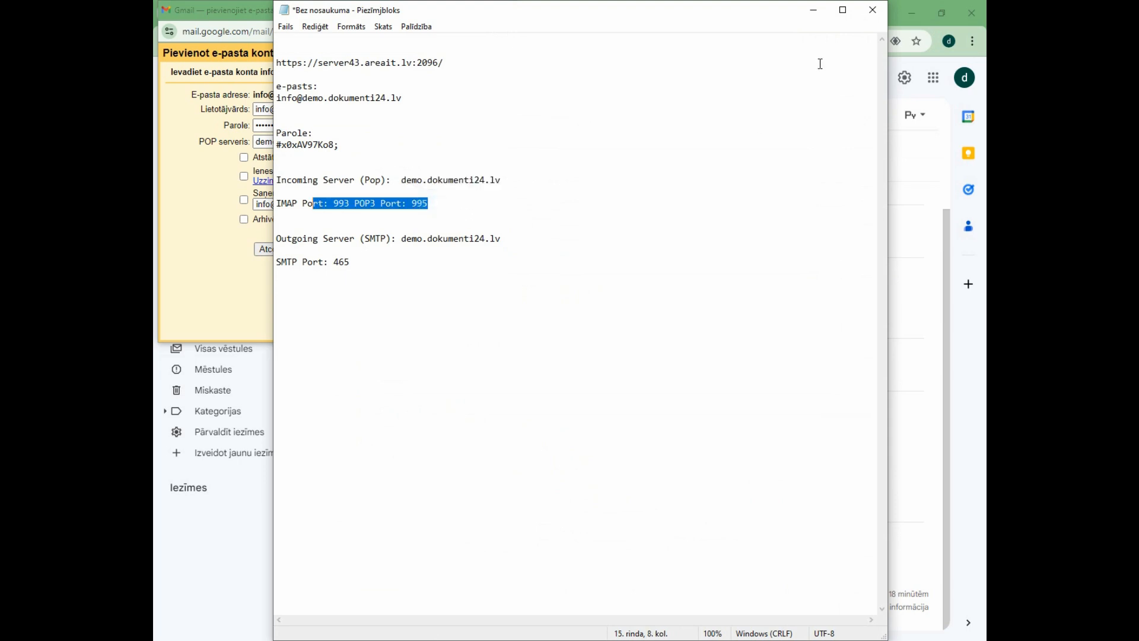
click(817, 9)
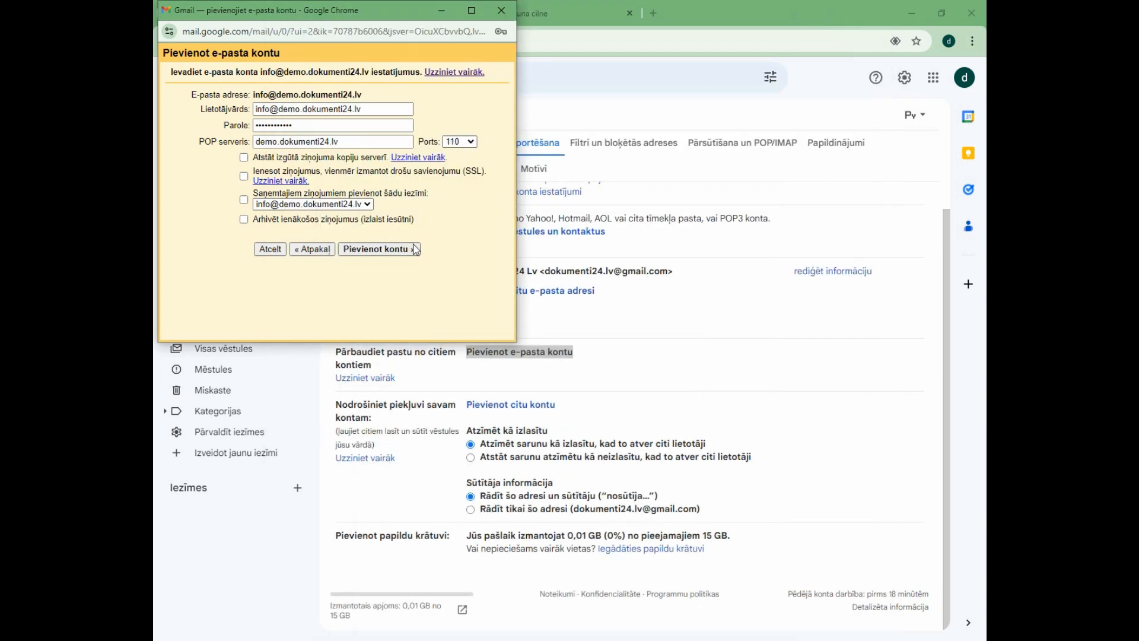
click(377, 250)
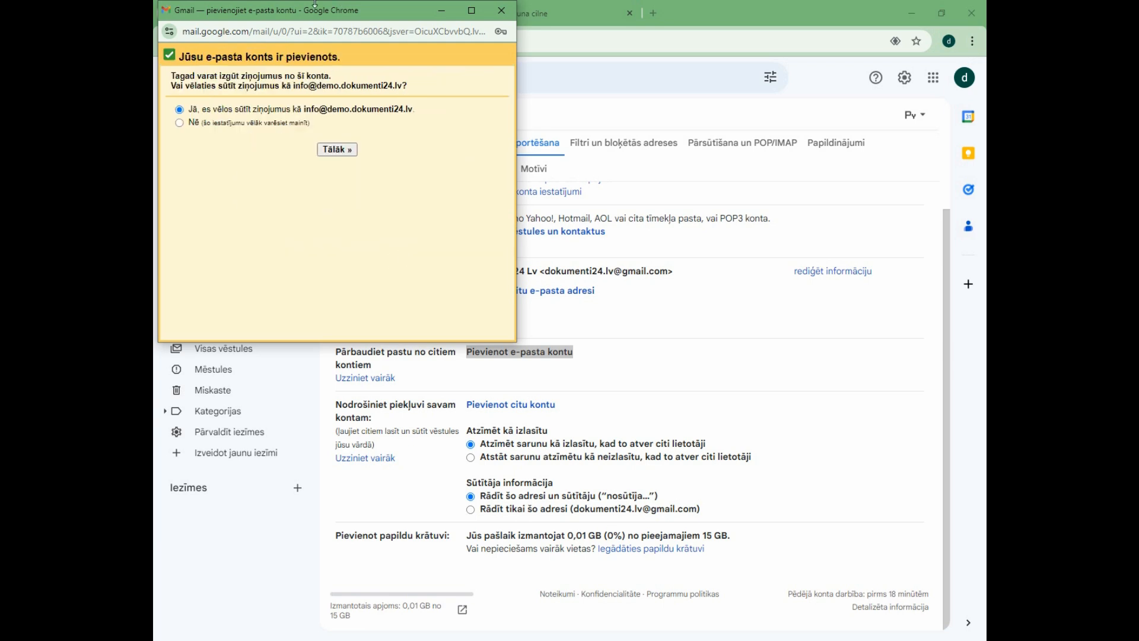
Keep the option to also send messages as the added webmail address and continue to the sender setup.
drag(314, 53, 187, 67)
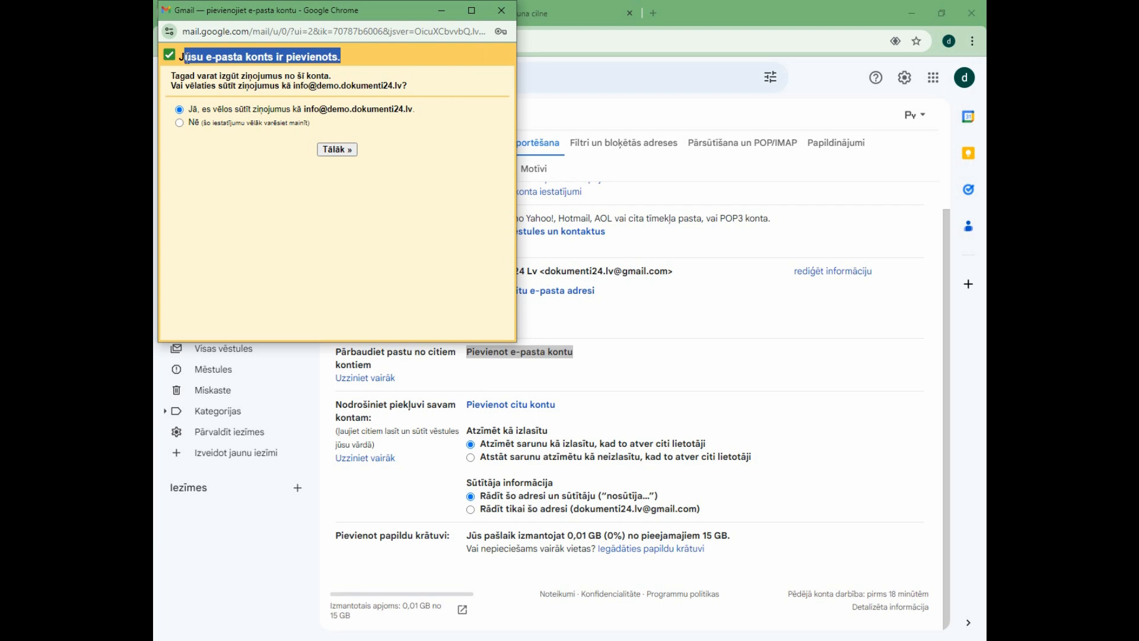
click(187, 58)
drag(183, 57, 344, 56)
click(343, 54)
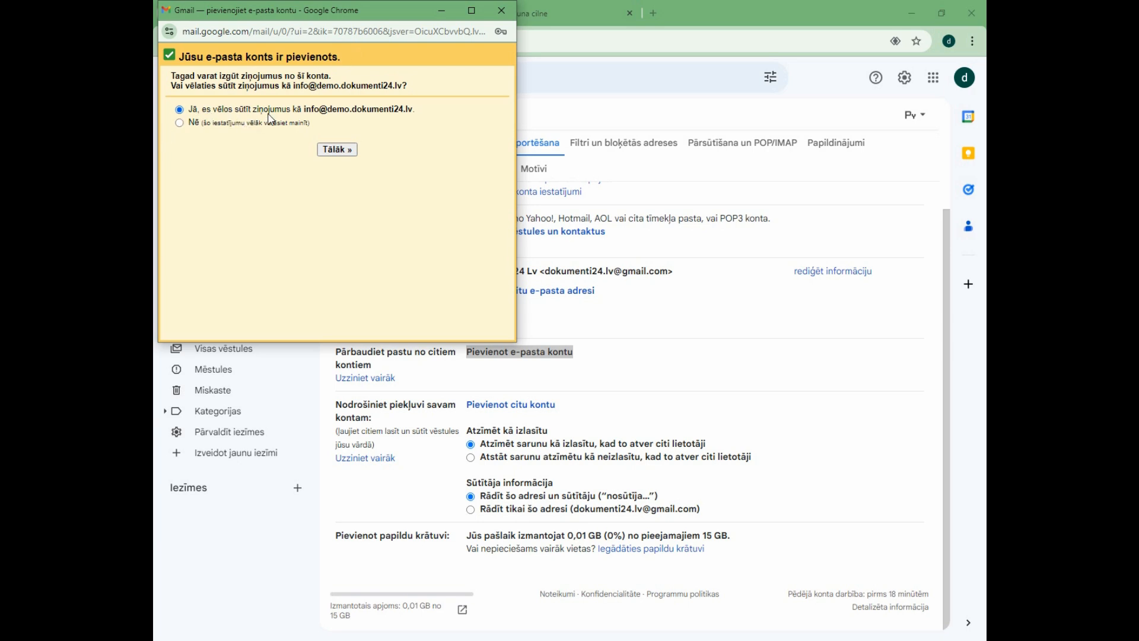
drag(304, 109, 347, 119)
click(390, 151)
click(349, 150)
Look at the "Sūtīt vēstules kā" section on the settings page and return to the sender address setup window.
drag(397, 11, 816, 125)
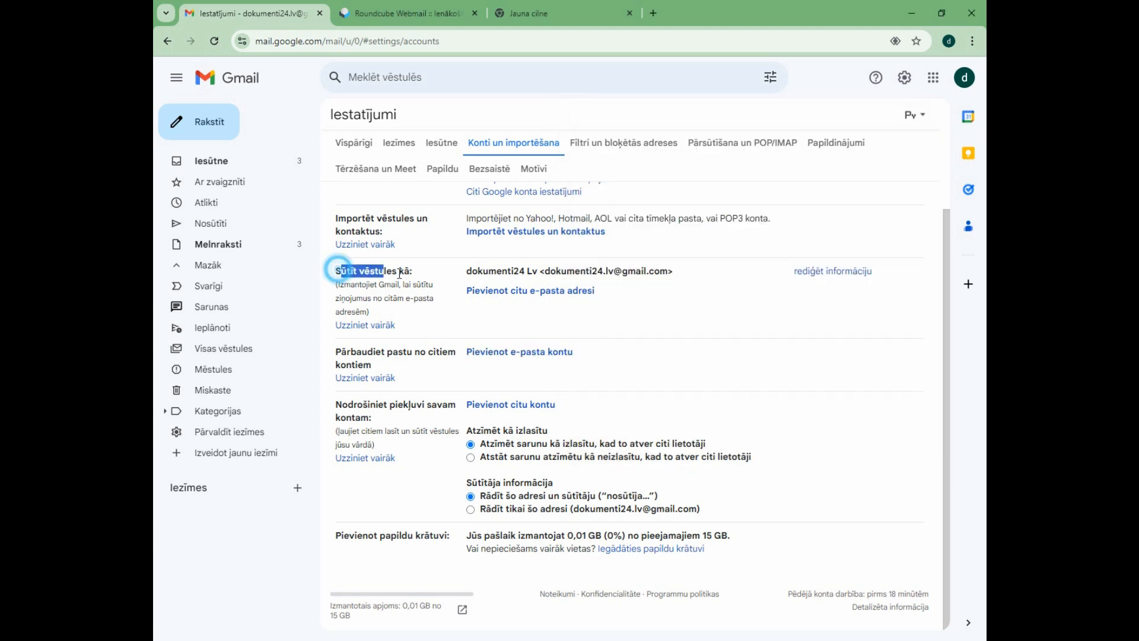
drag(341, 271, 414, 271)
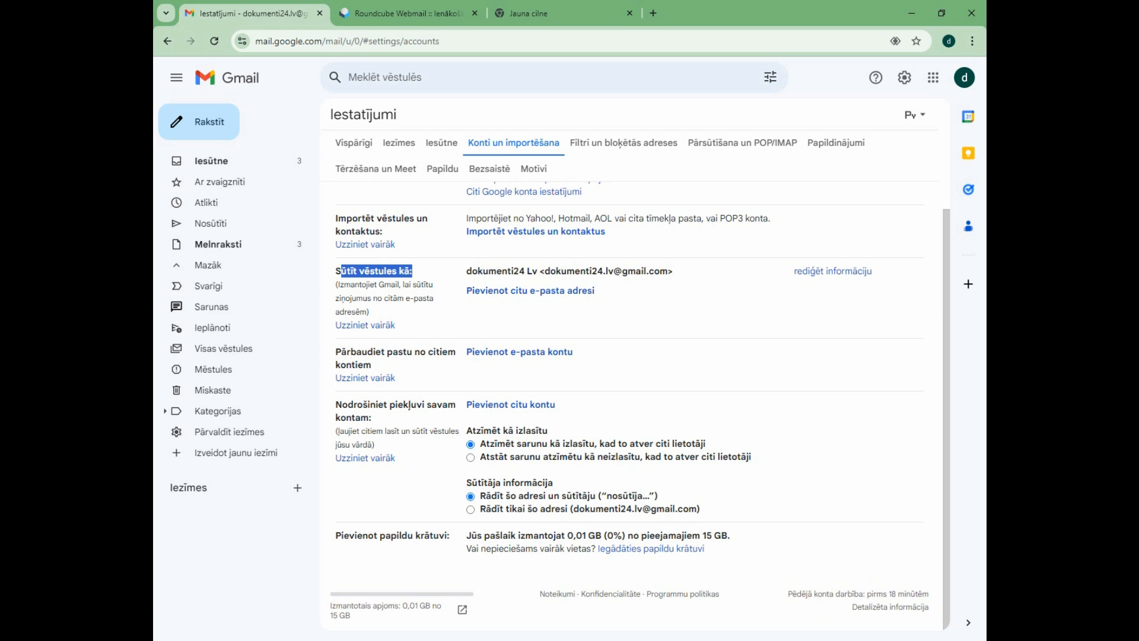
click(664, 640)
drag(767, 122, 430, 89)
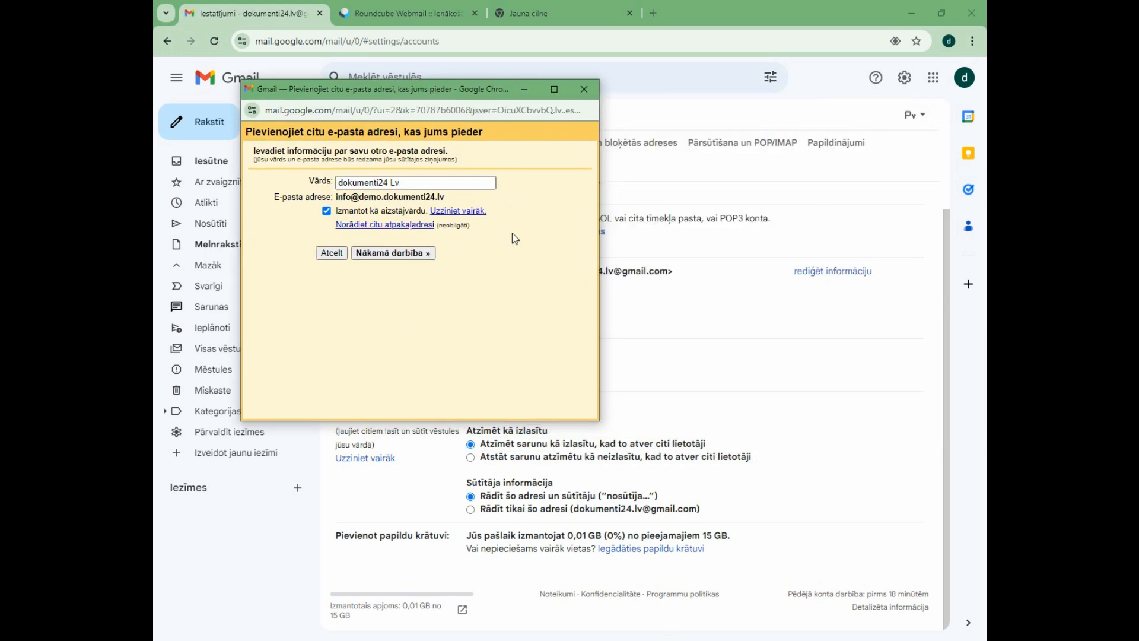
Replace the sender name (Vārds) with SIA.
triple_click(410, 182)
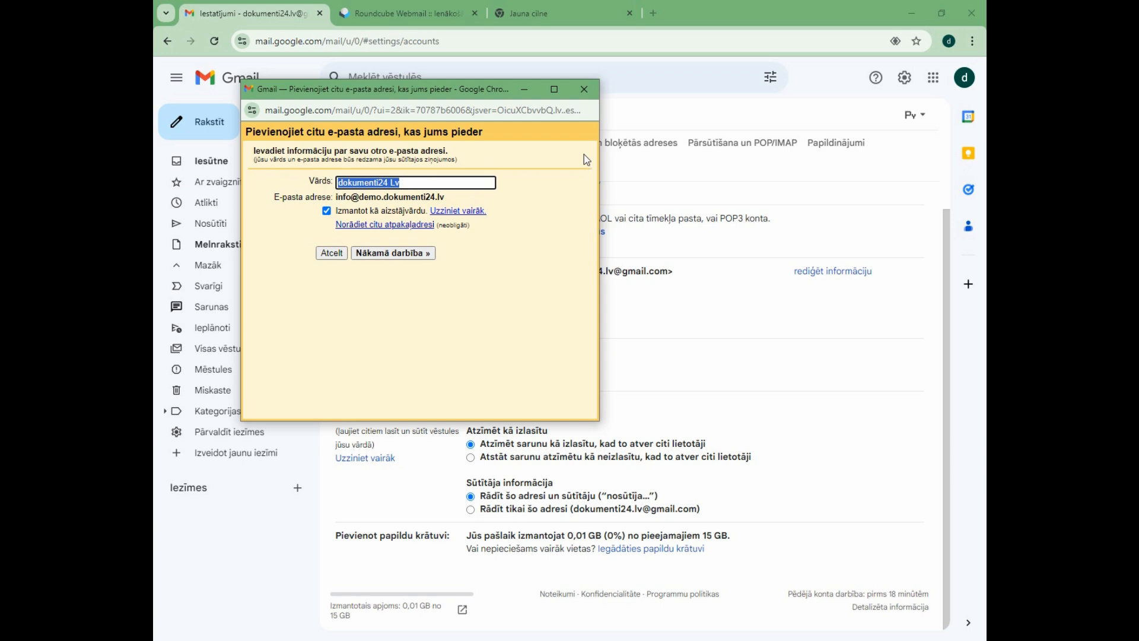
drag(318, 179, 275, 185)
click(419, 187)
text(SIA)
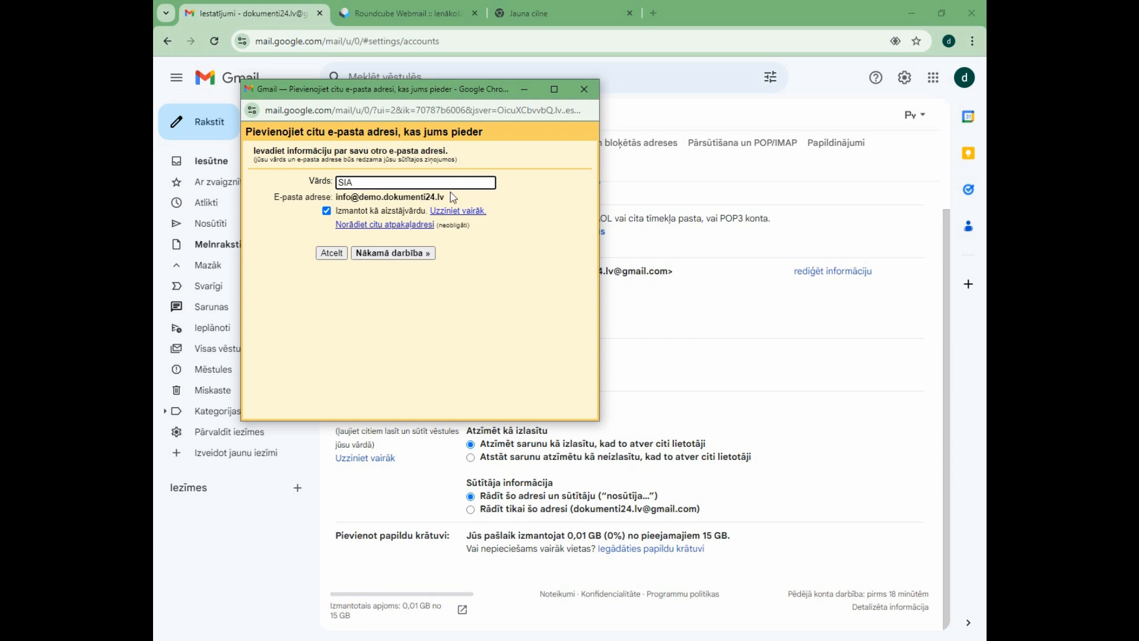
Set the sender name (Vārds) to the webmail address copied from the E-pasta adrese line and continue to the SMTP server setup.
mouse_move(336, 211)
mouse_down()
mouse_move(363, 209)
mouse_move(338, 197)
mouse_up()
key(ctrl+c)
double_click(351, 182)
key(ctrl+v)
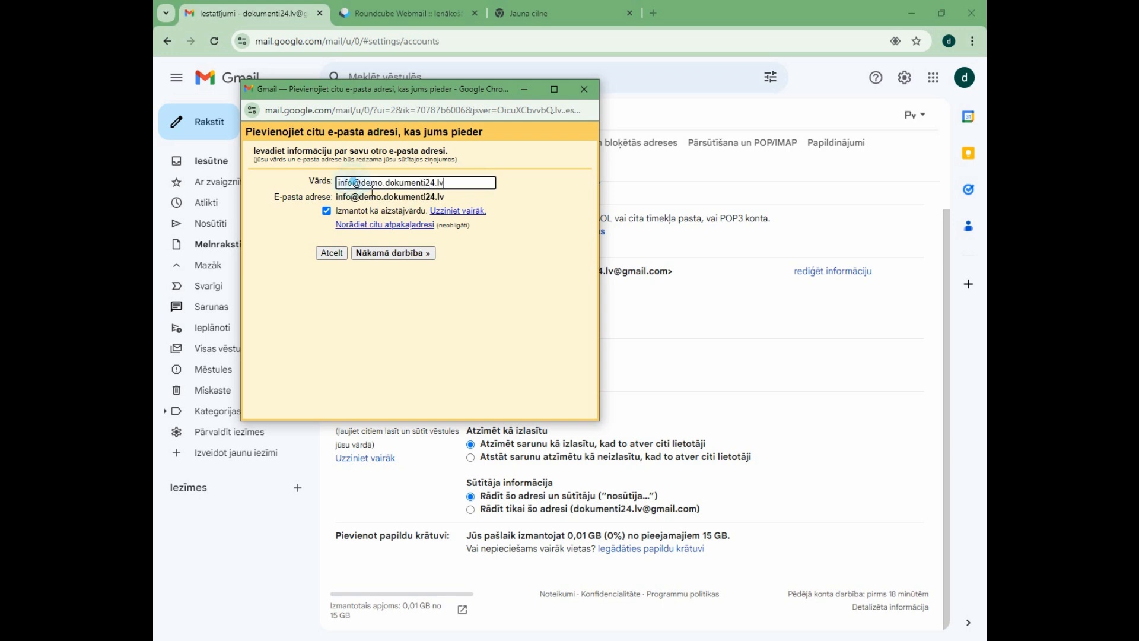
click(559, 216)
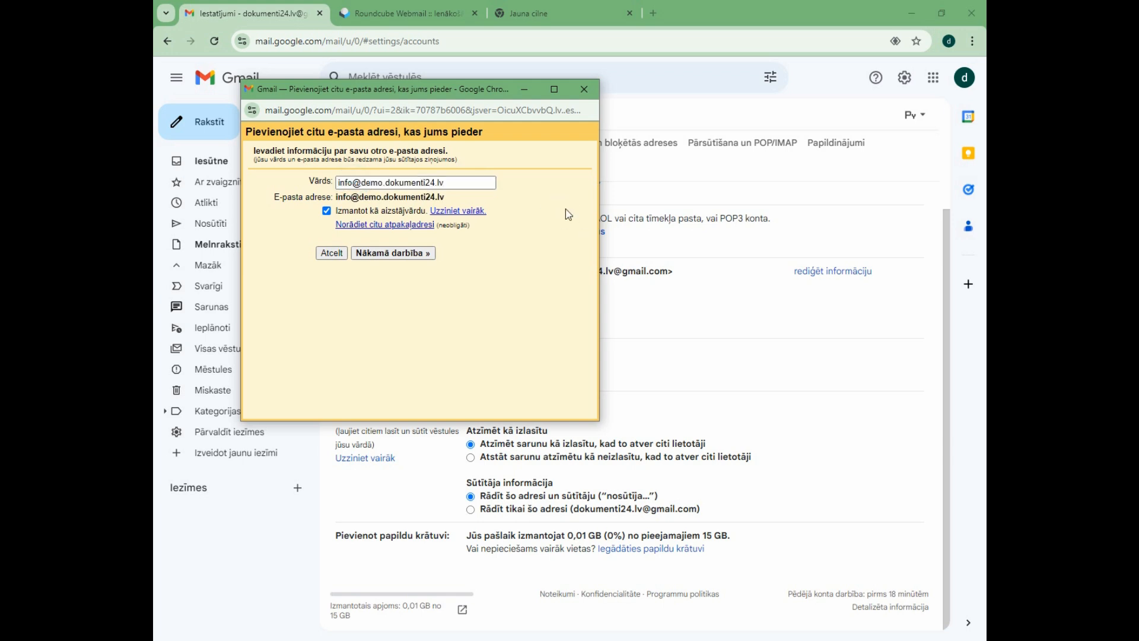
drag(442, 183, 292, 179)
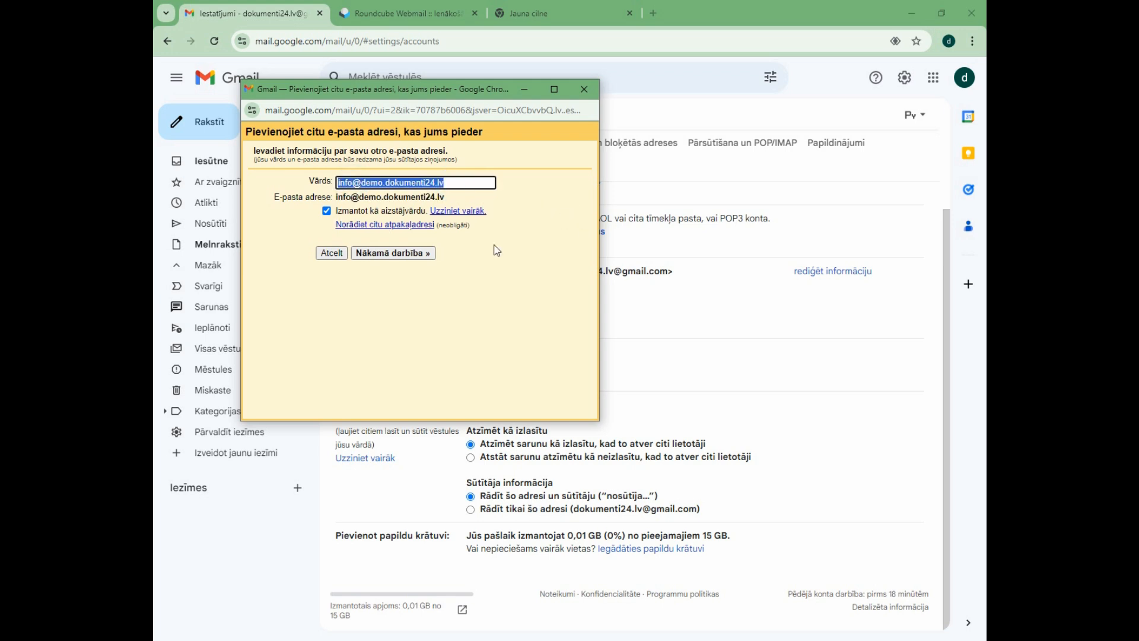
click(518, 240)
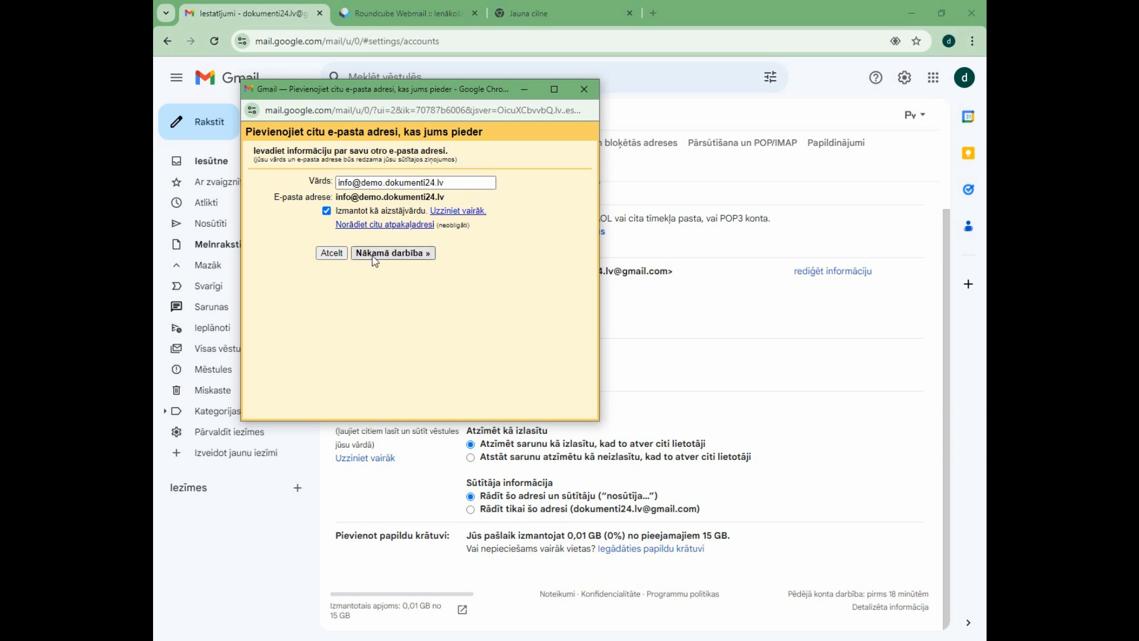
click(407, 255)
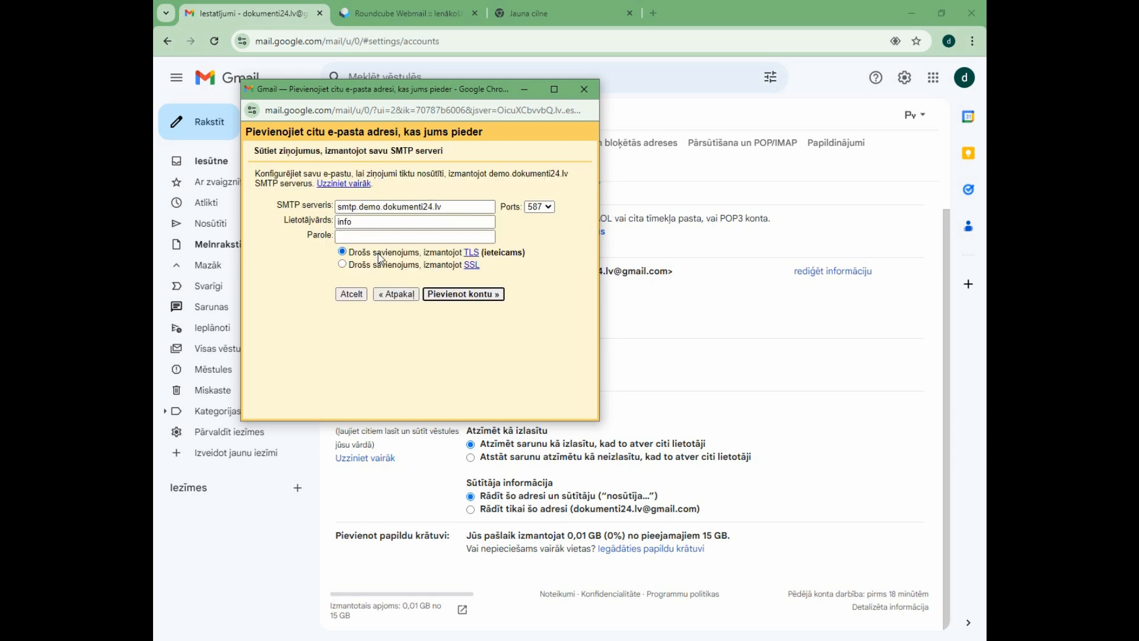
Replace the SMTP server (SMTP serveris) with demo.dokumenti24.lv, copied from the Outgoing Server line of the Notepad notes.
click(418, 234)
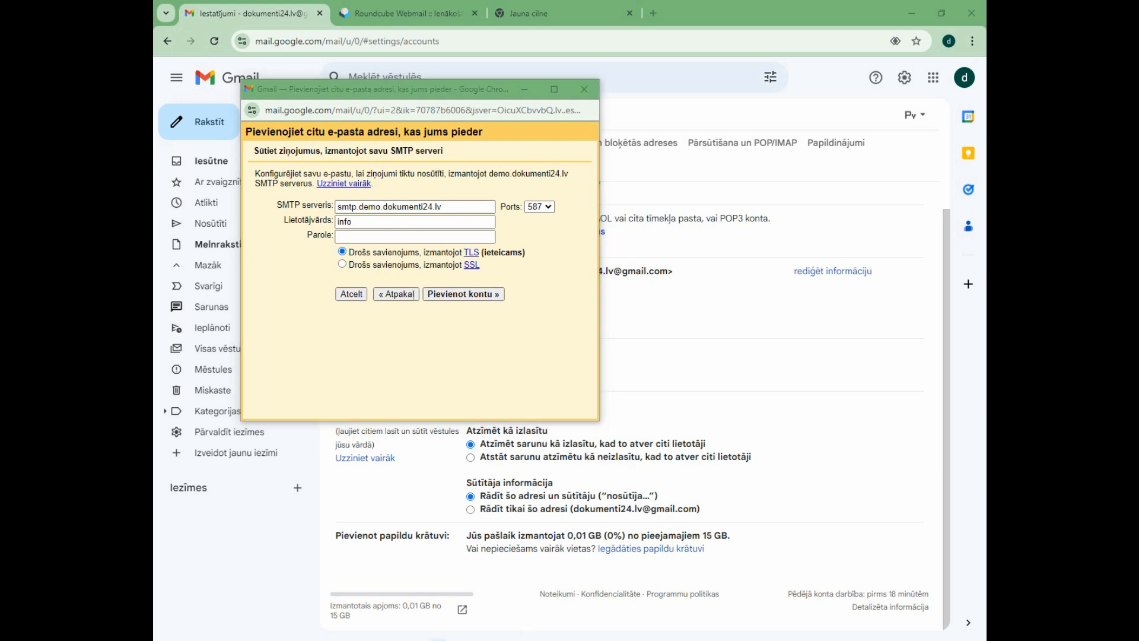
key(alt+Tab)
drag(292, 238, 354, 238)
drag(501, 238, 403, 239)
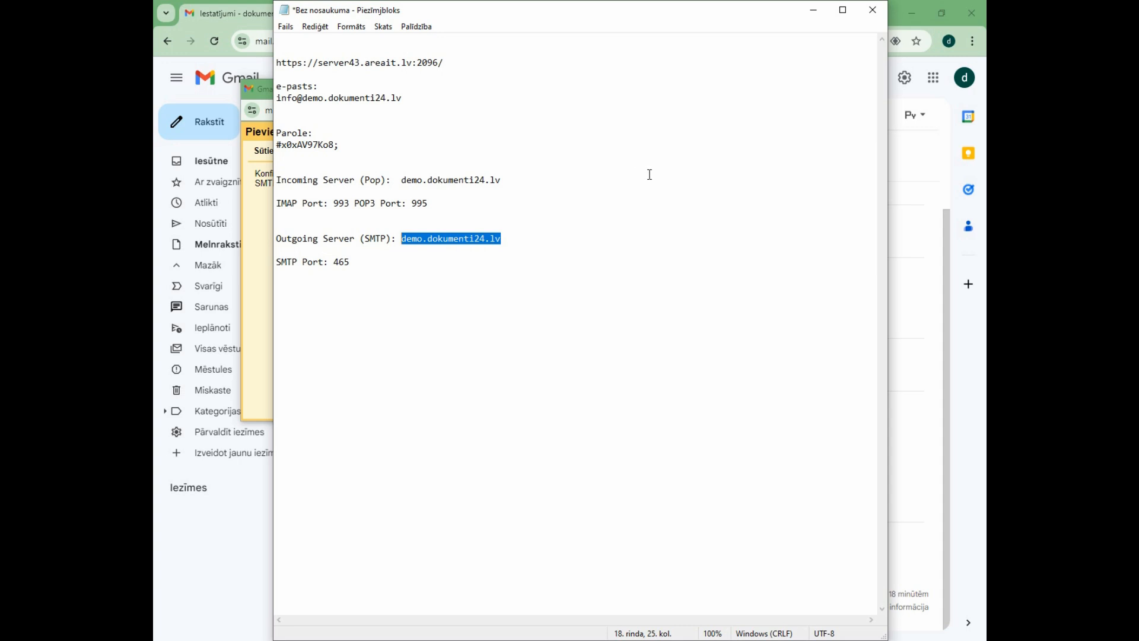
click(813, 10)
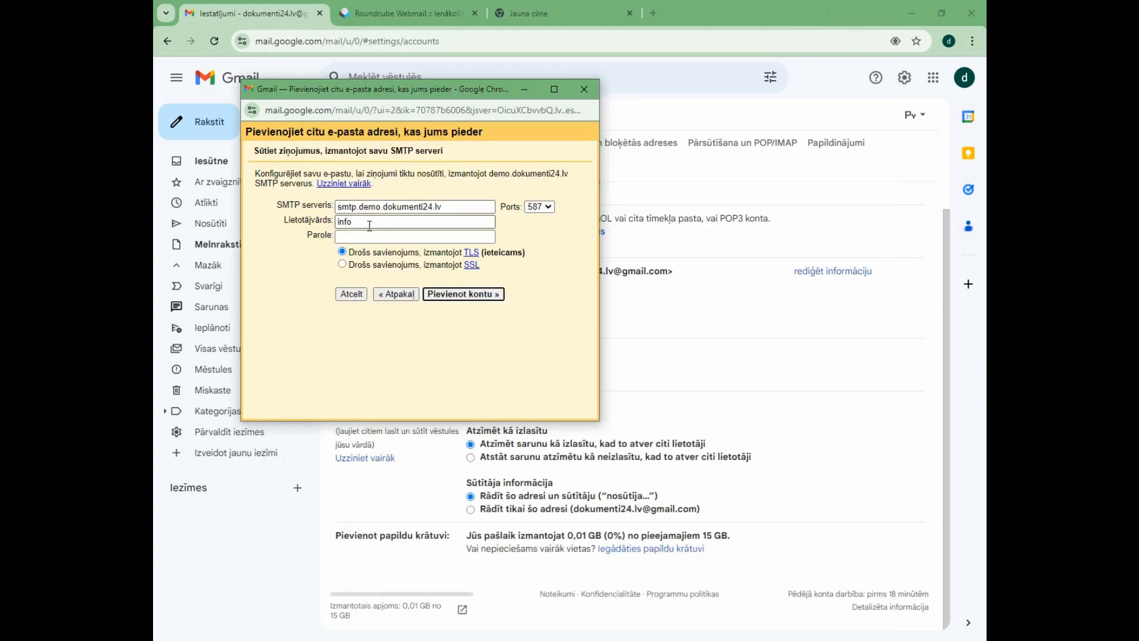
triple_click(347, 206)
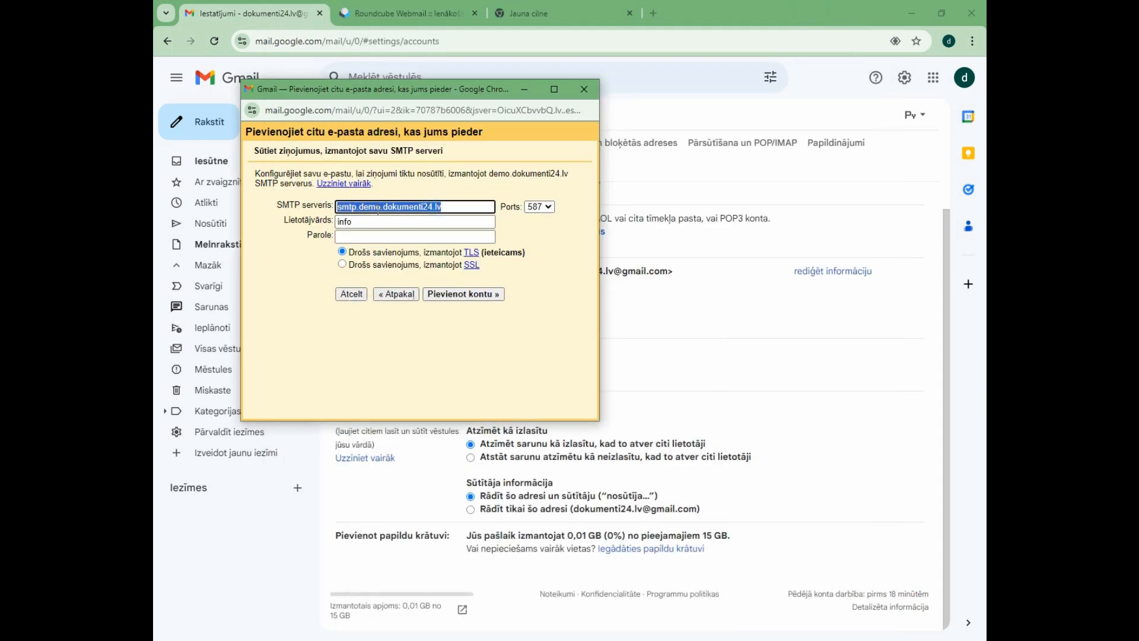
key(ctrl+v)
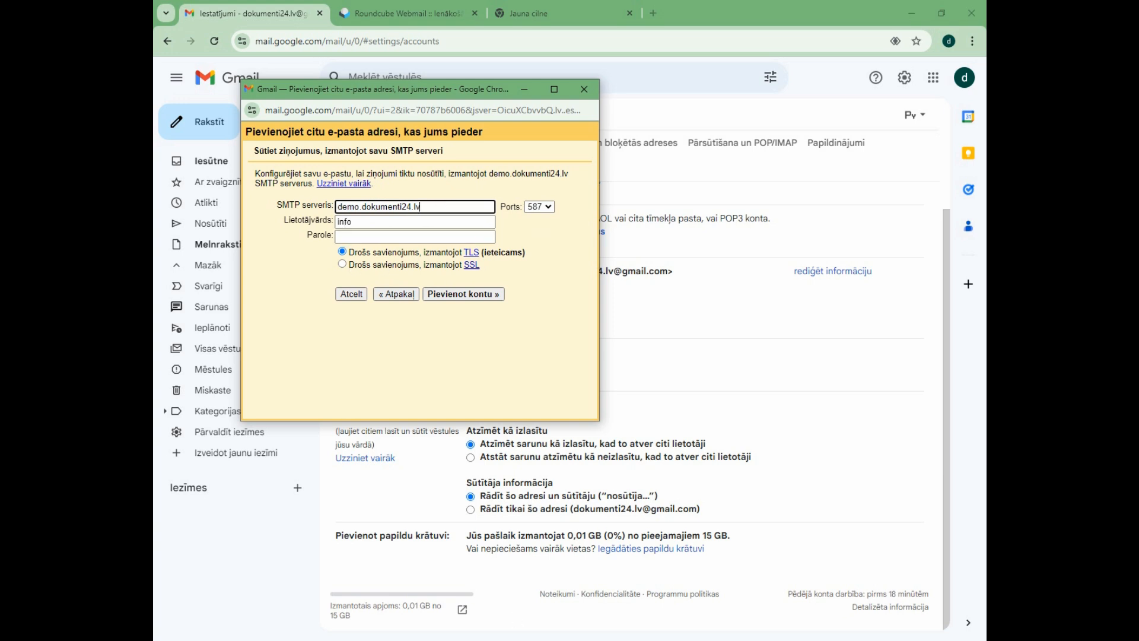
Replace the SMTP username (Lietotājvārds) with the full webmail address copied from the Notepad notes.
key(alt+Tab)
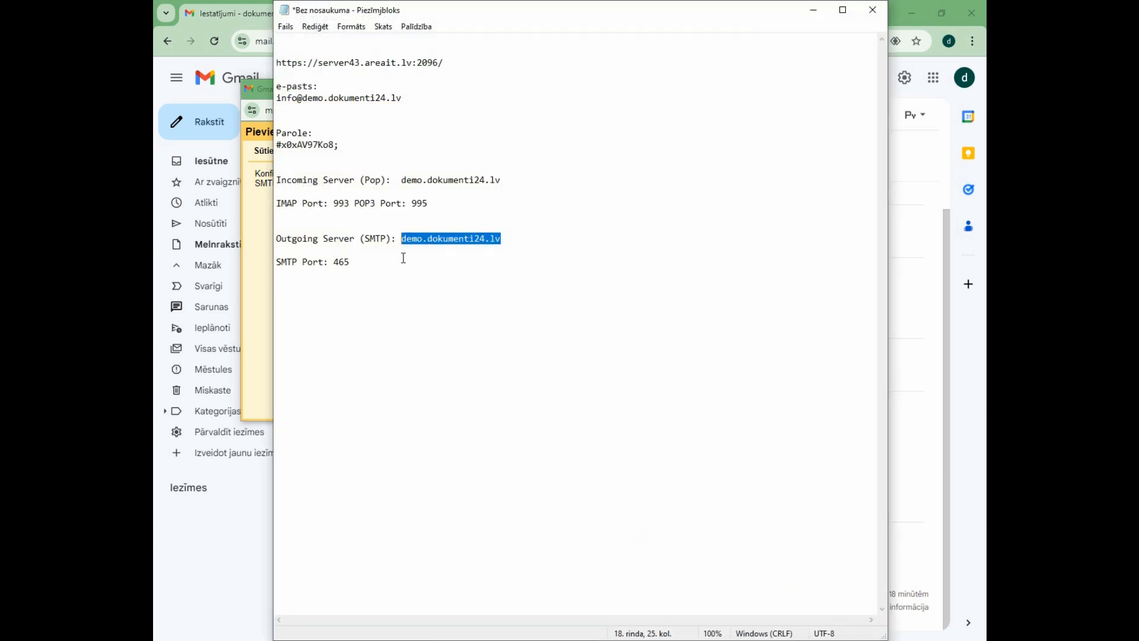
click(386, 99)
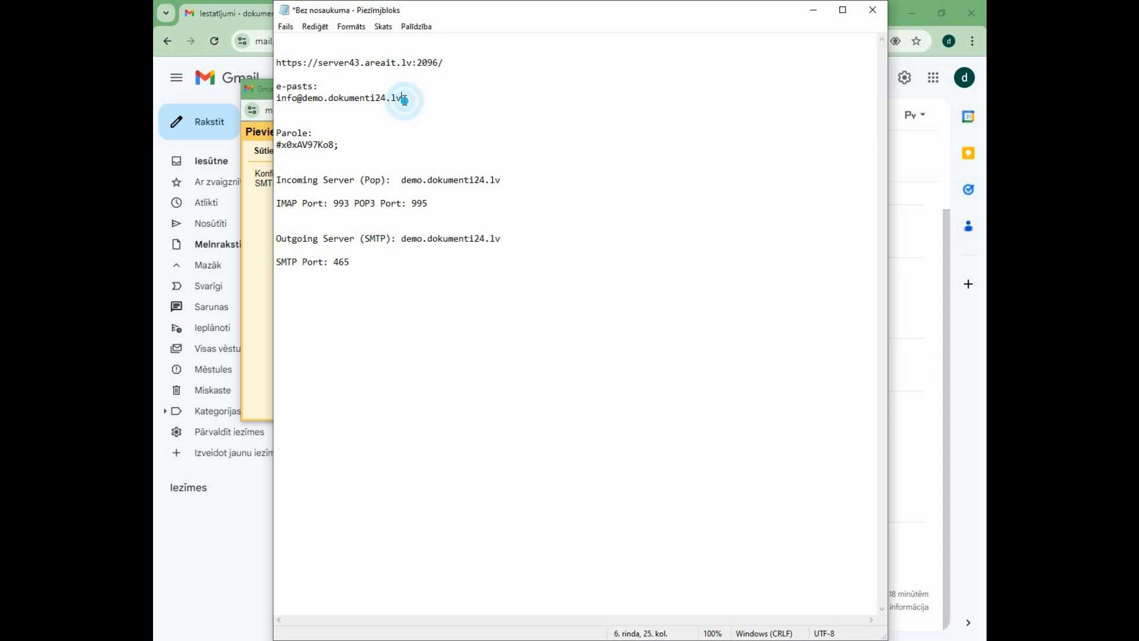
click(292, 105)
drag(293, 105, 279, 102)
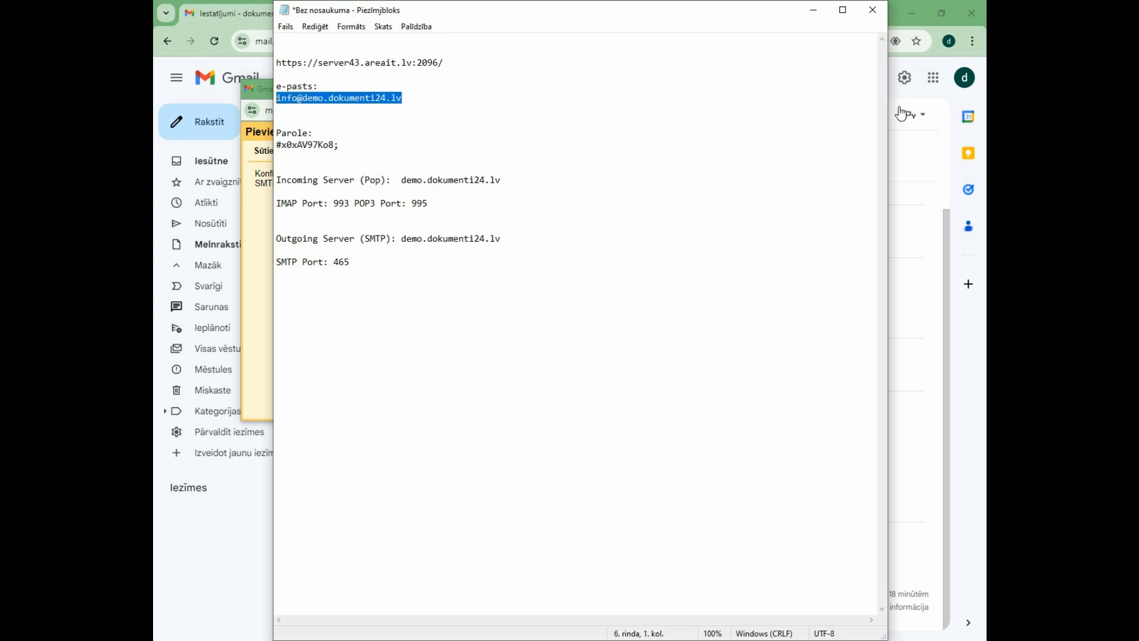
click(910, 154)
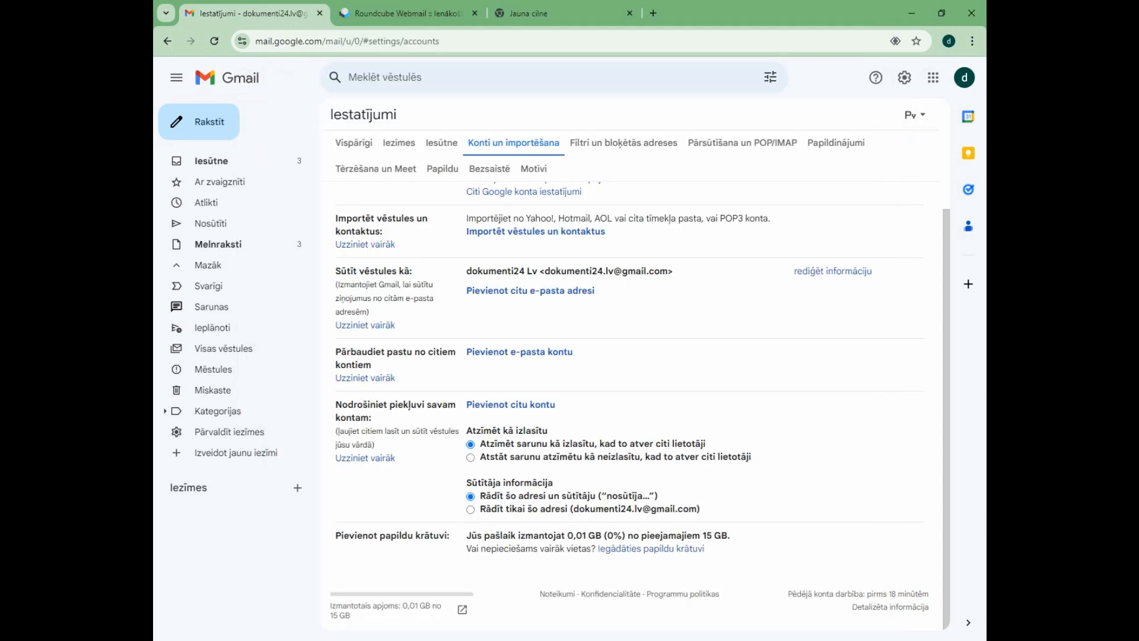
click(669, 639)
click(359, 220)
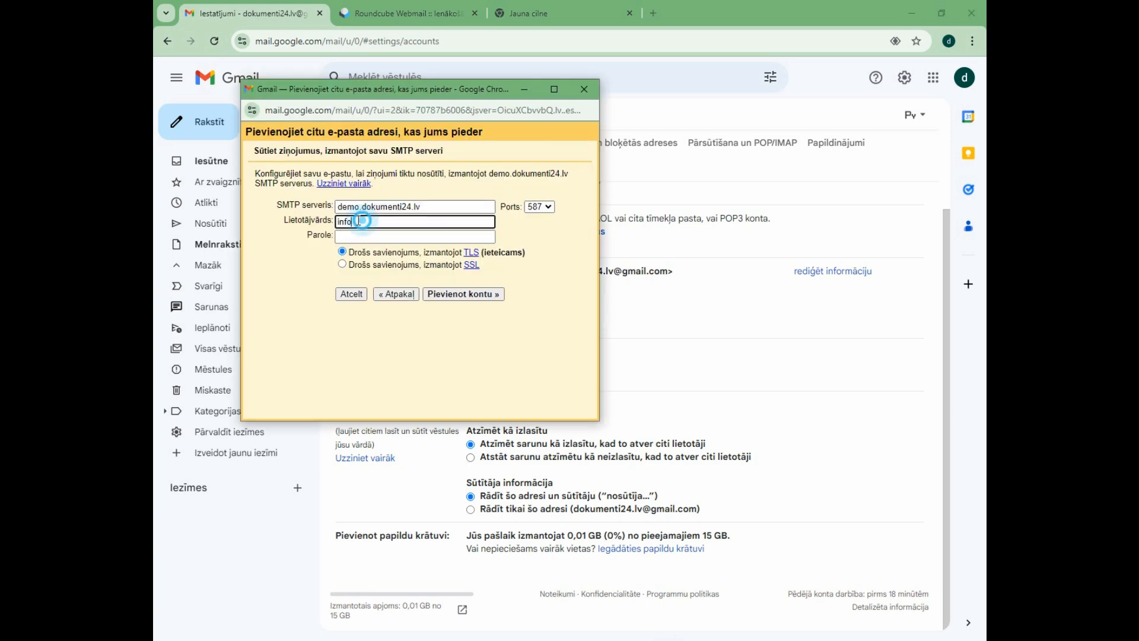
key(ctrl+a)
key(ctrl+v)
Fill in the SMTP password (Parole) with the mailbox password copied from the Notepad notes.
key(alt+Tab)
drag(345, 145, 275, 147)
click(913, 248)
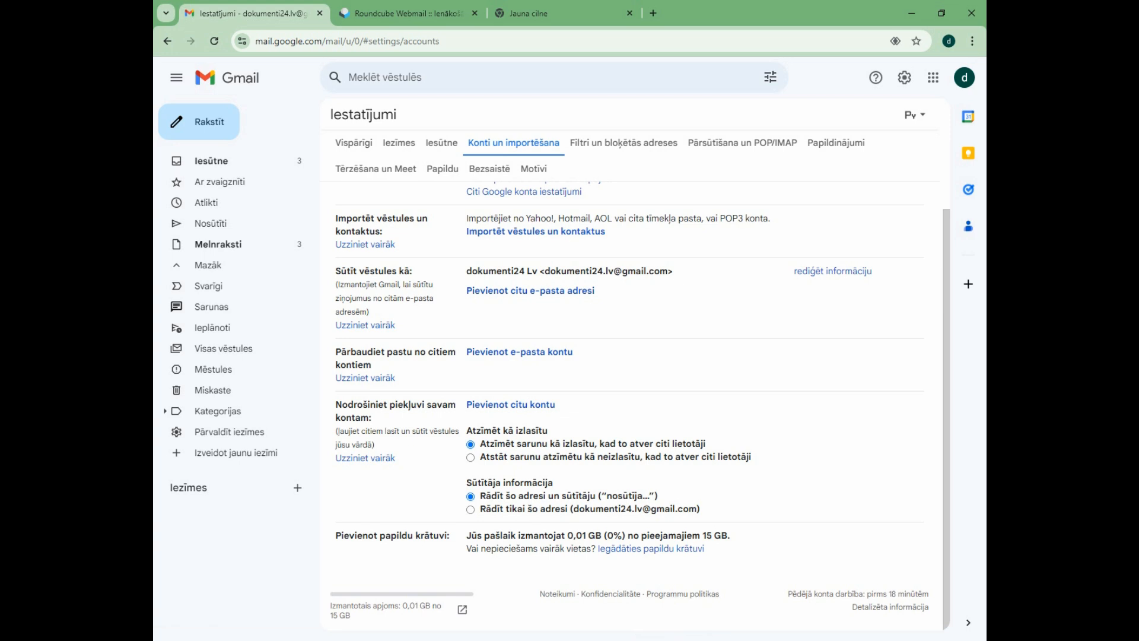
click(615, 638)
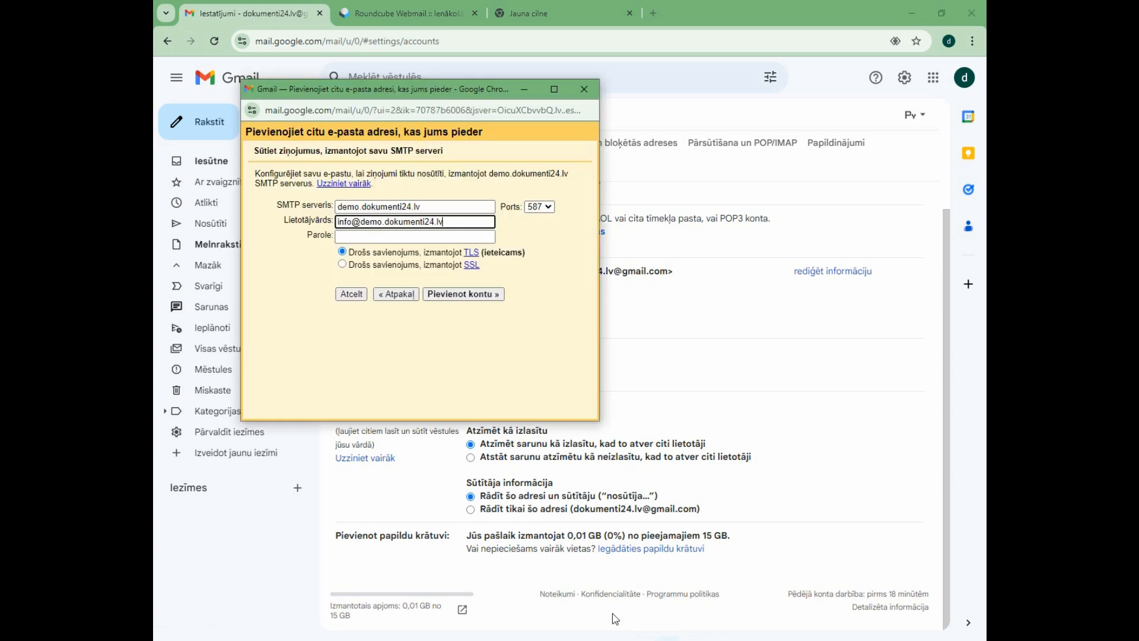
click(376, 237)
key(ctrl+v)
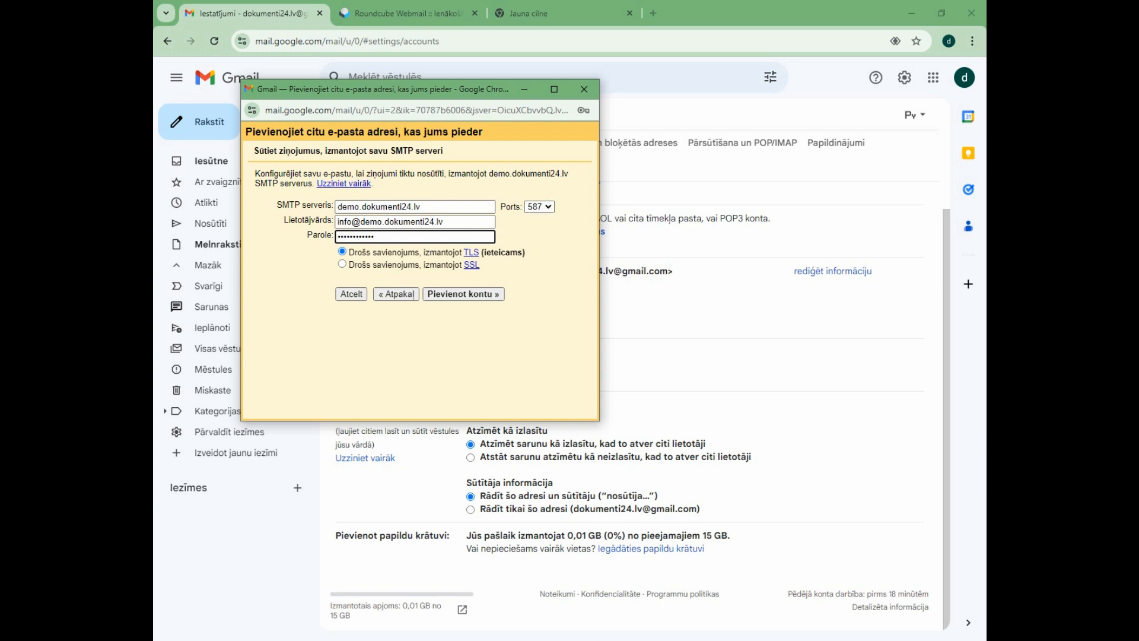
Check the SMTP port in the Notepad notes and add the sending account with port 587 and the TLS connection.
key(alt+Tab)
drag(358, 269, 336, 266)
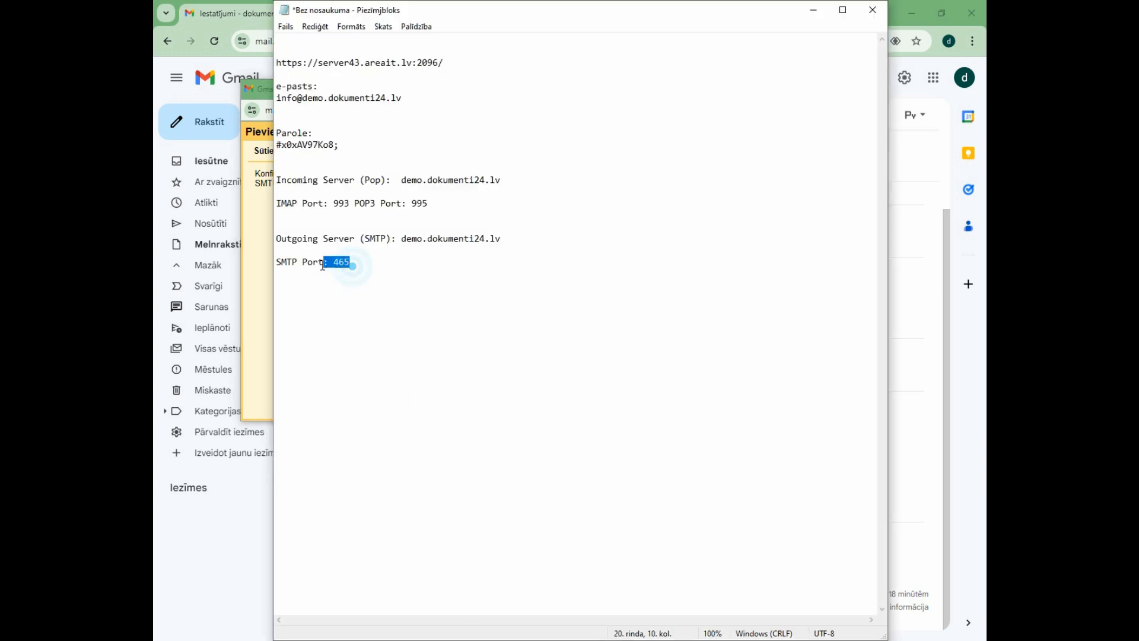
click(255, 275)
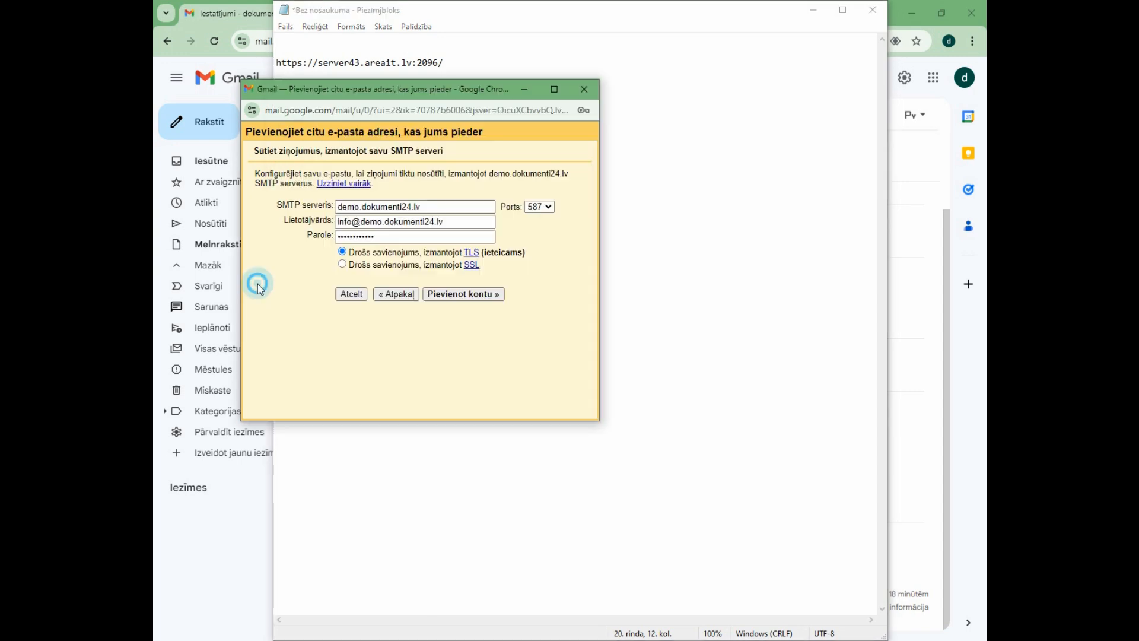
click(478, 299)
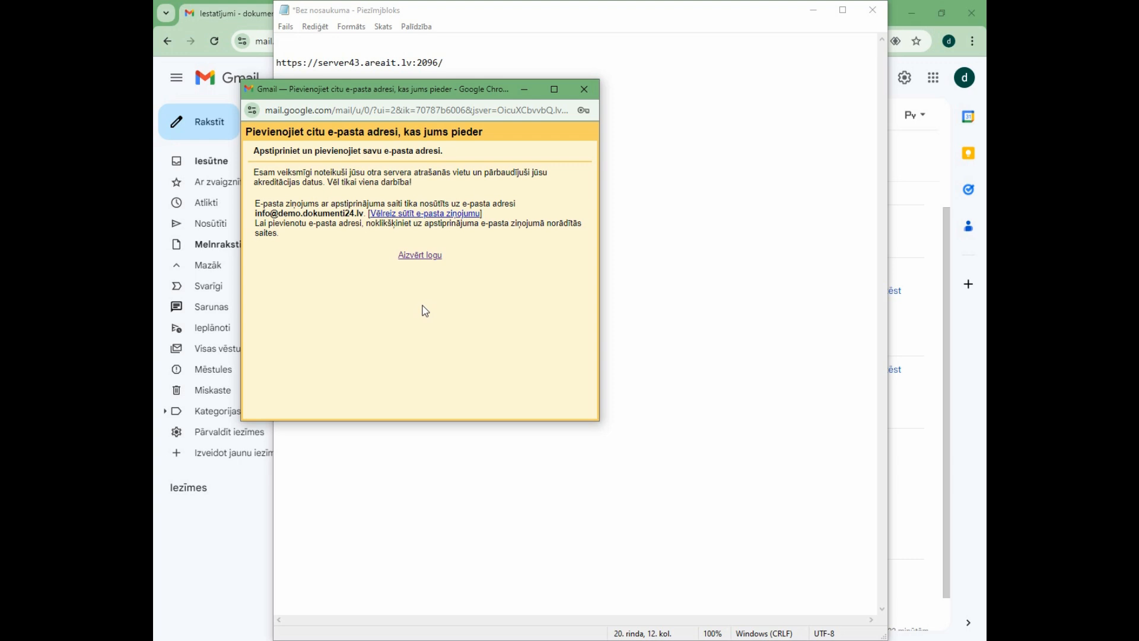
Approve sending from the webmail address through the confirmation link in Gmail's message in the Roundcube inbox.
click(225, 16)
click(390, 14)
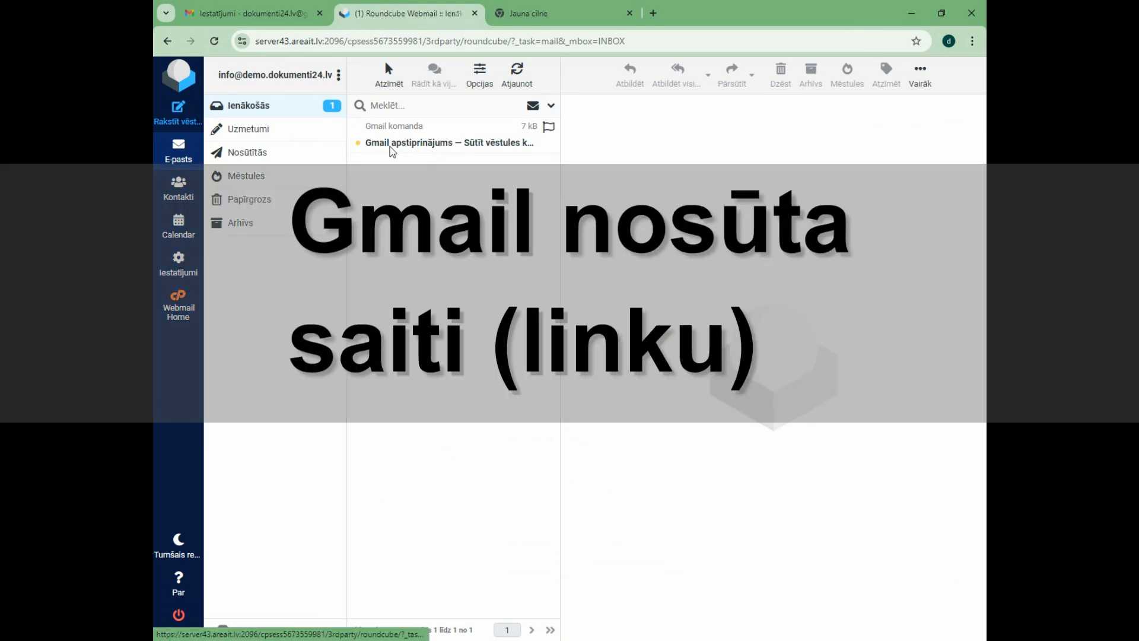
click(394, 149)
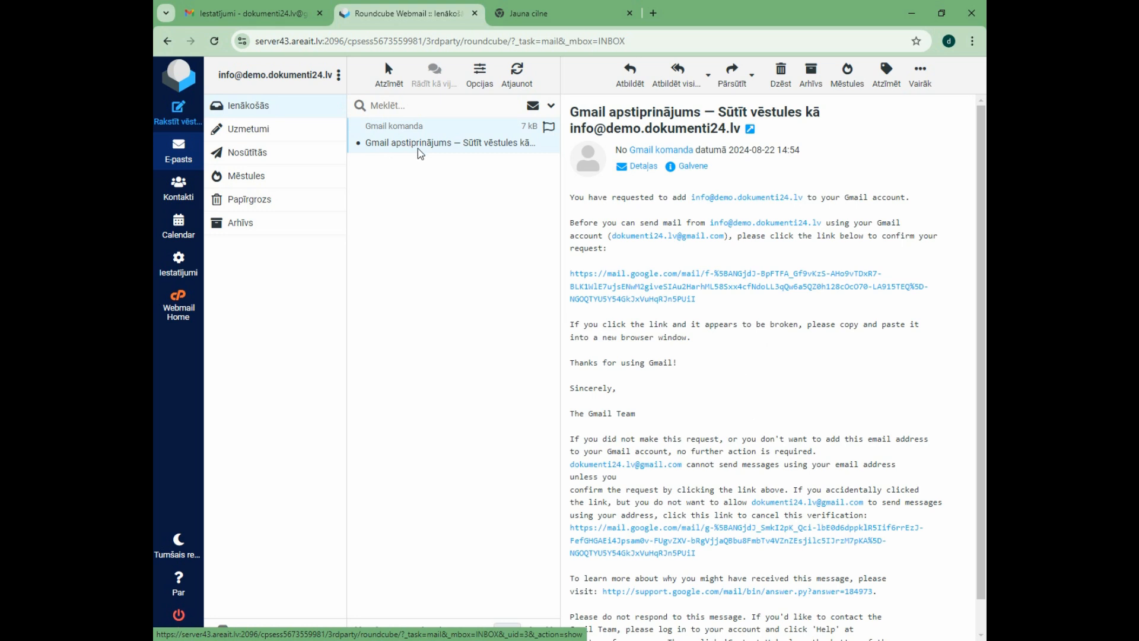
scroll(844, 217, down, 1)
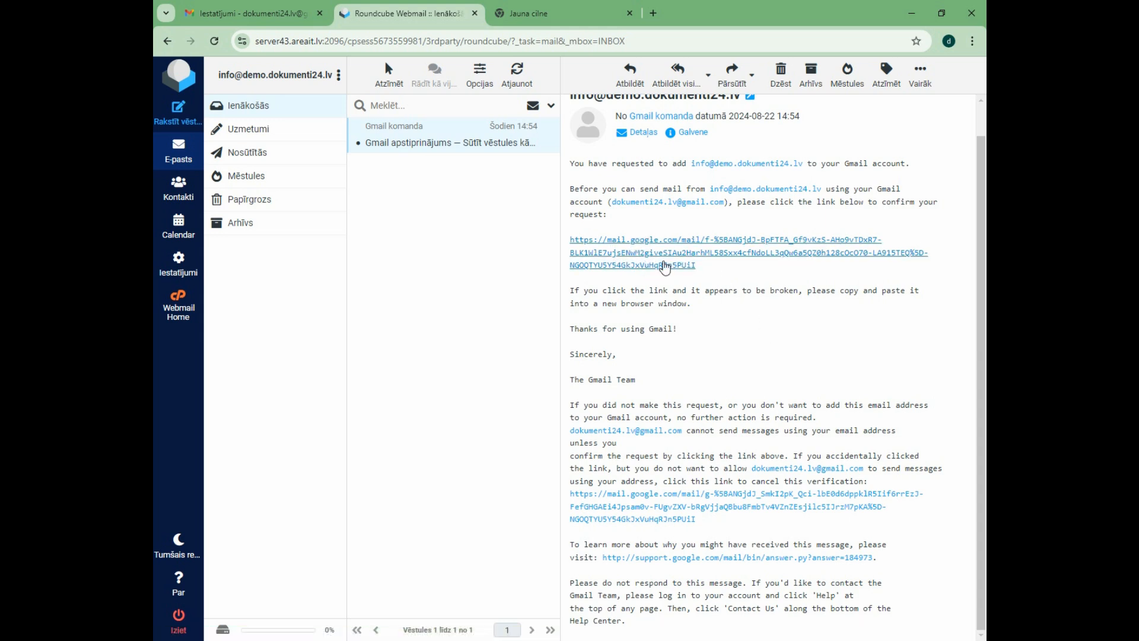
click(670, 252)
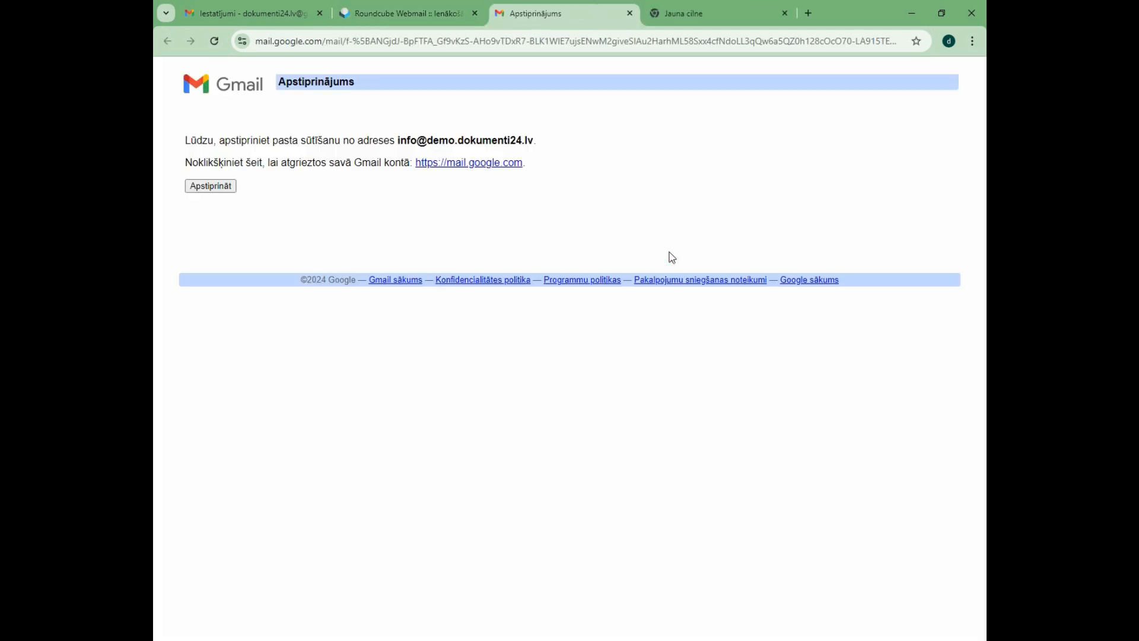
triple_click(361, 78)
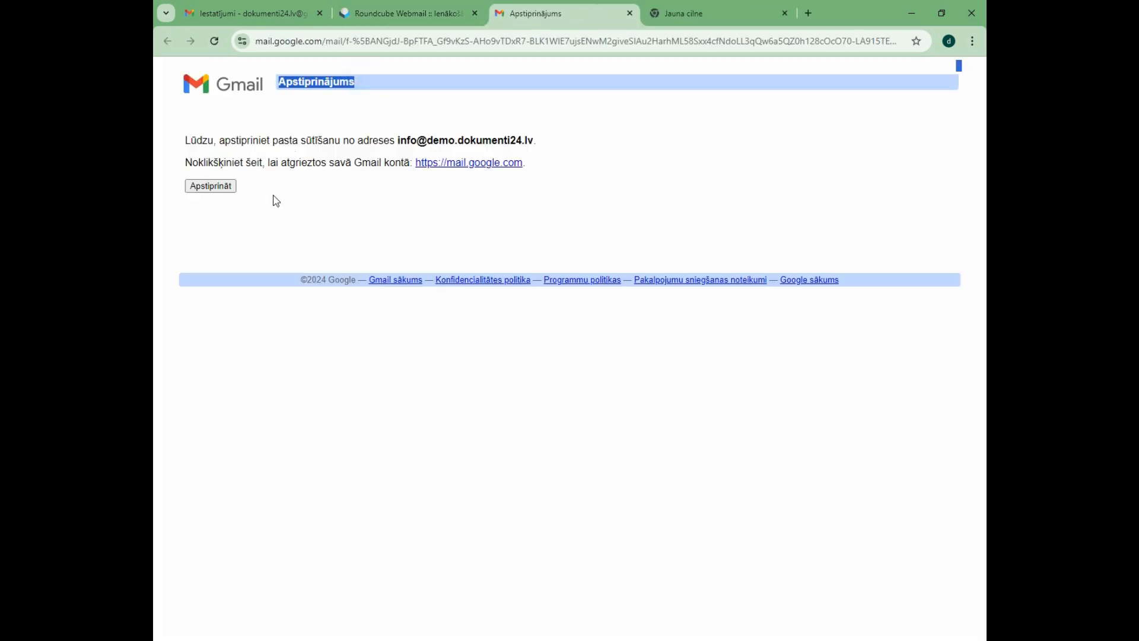
click(219, 186)
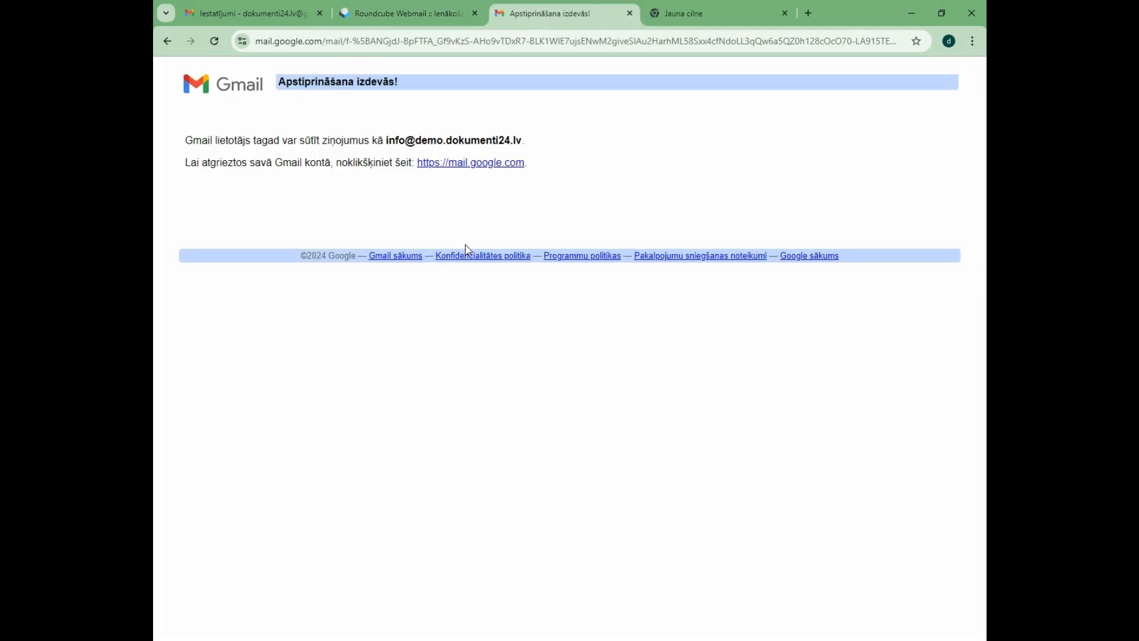
click(274, 12)
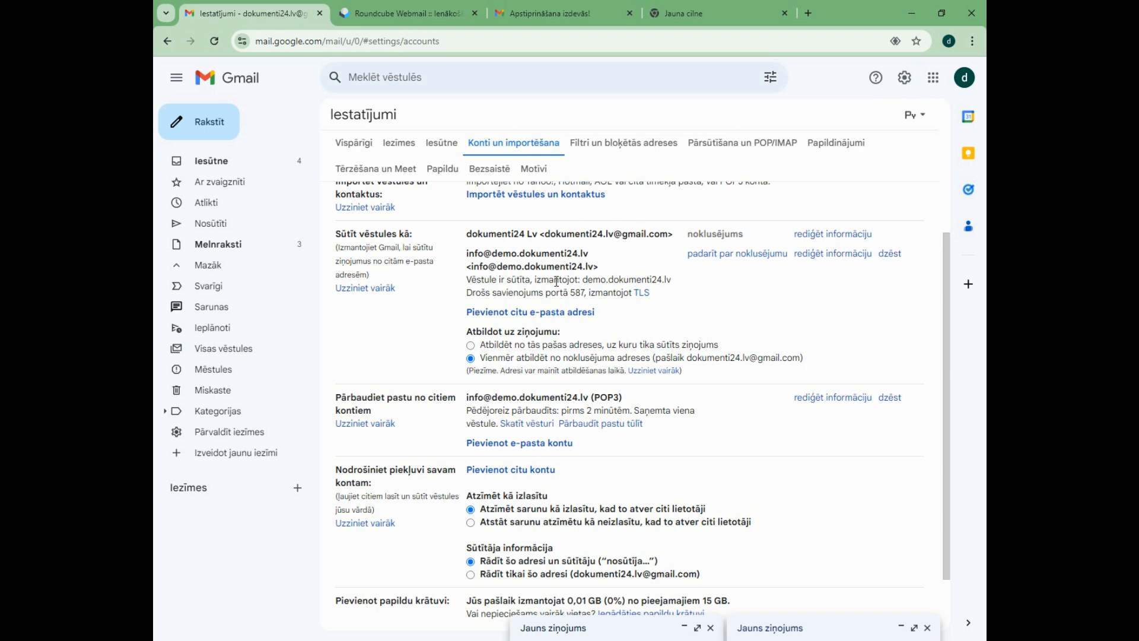
drag(336, 233, 493, 254)
click(493, 254)
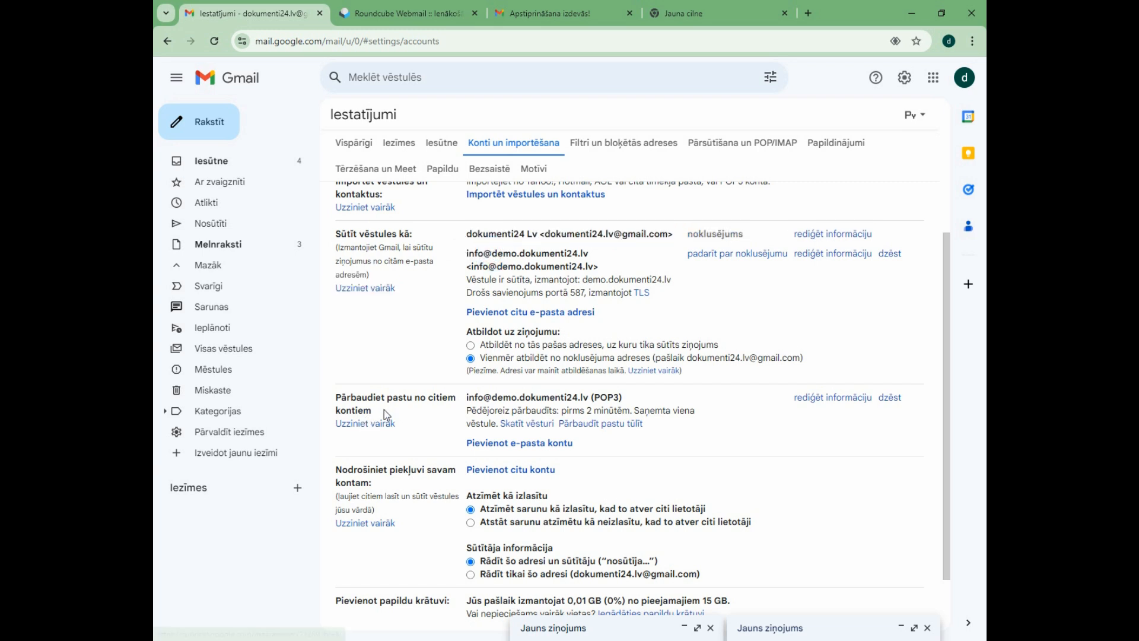
drag(387, 414, 336, 398)
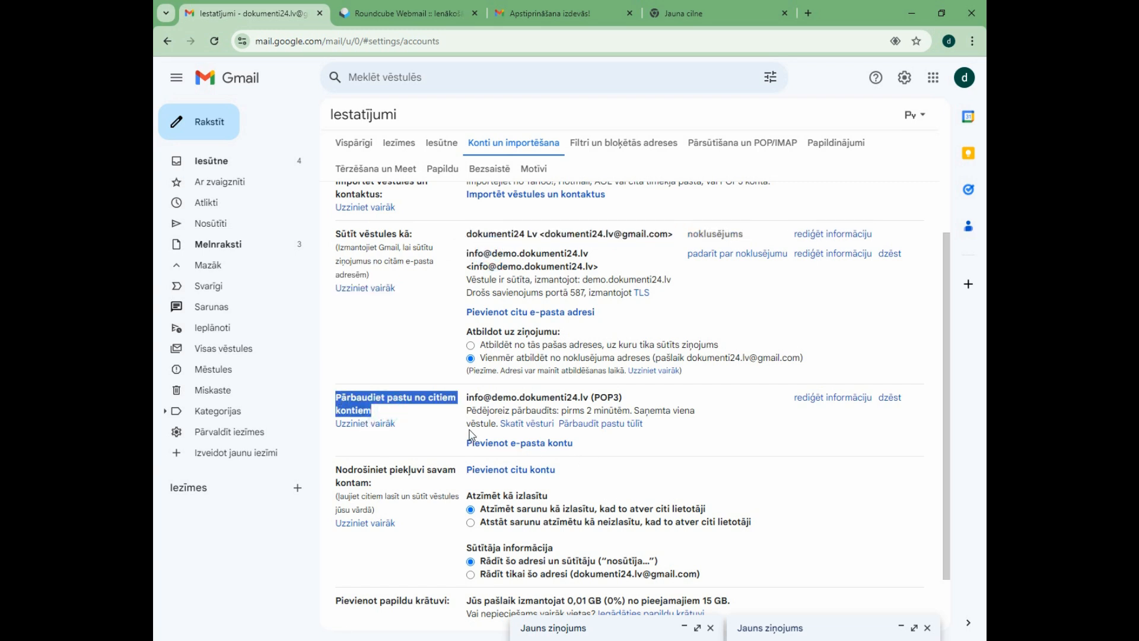
drag(470, 398, 568, 397)
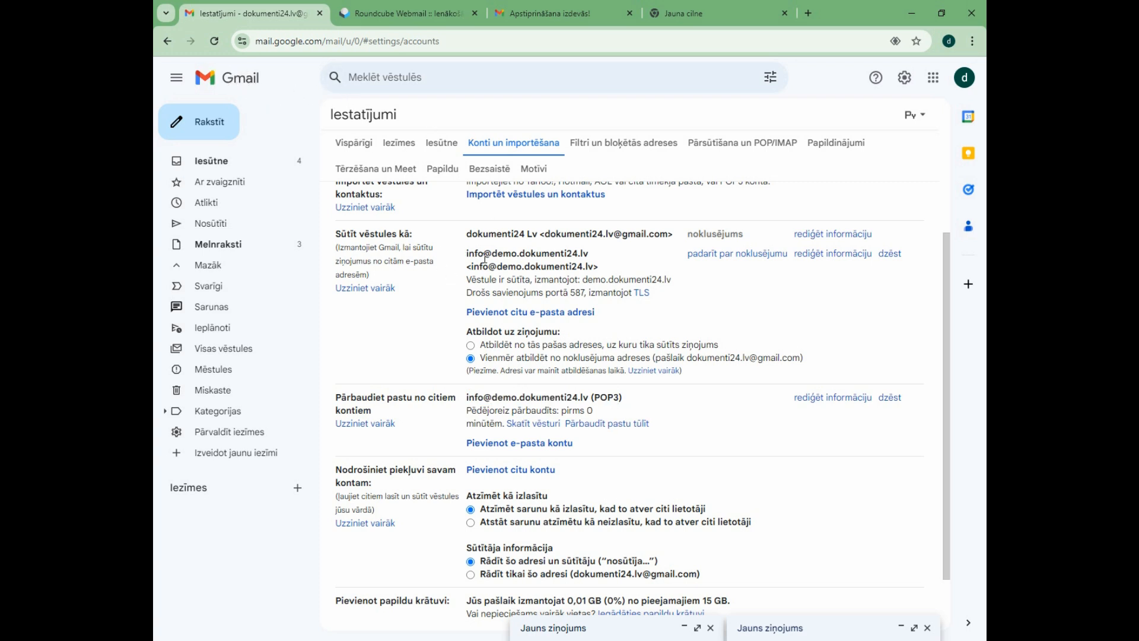
drag(473, 254, 605, 267)
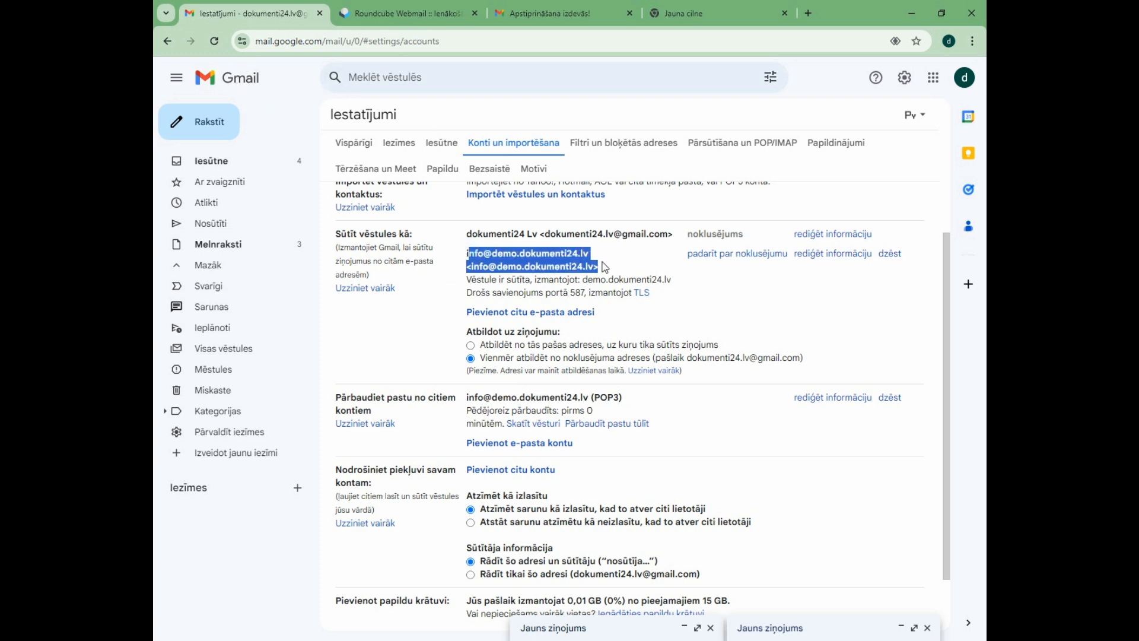
click(740, 263)
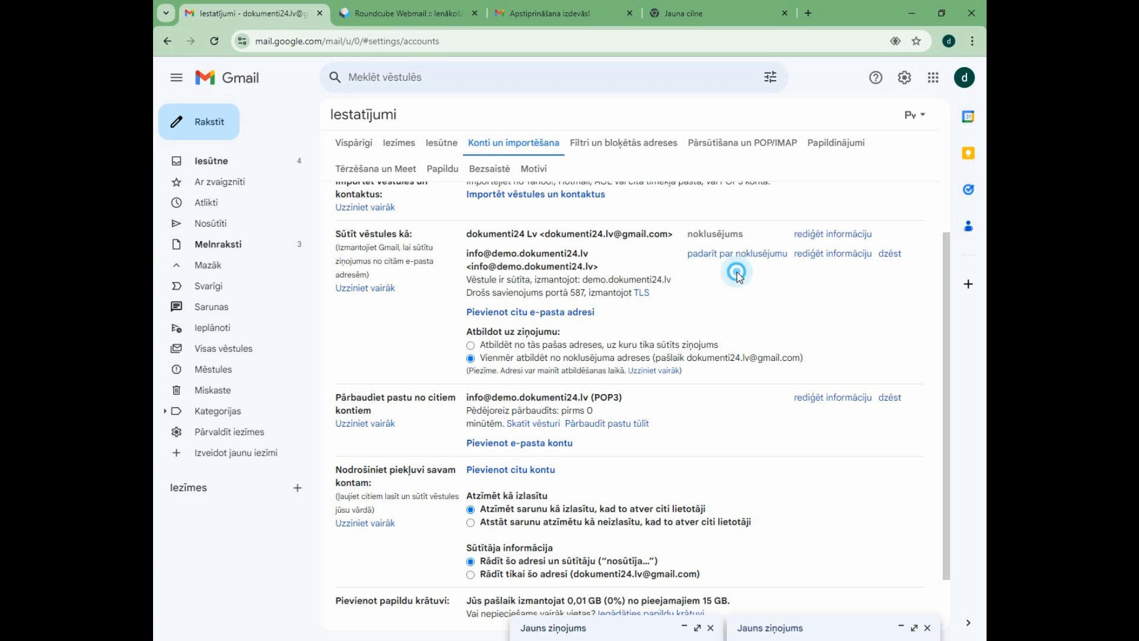
drag(588, 254, 466, 254)
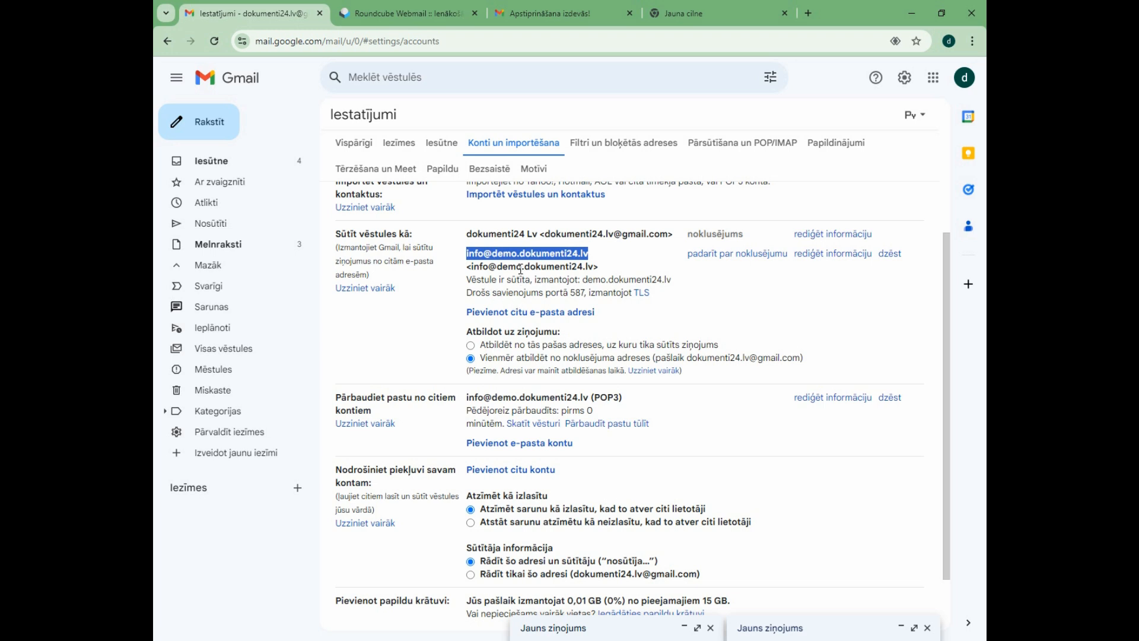
mouse_move(484, 254)
mouse_down()
mouse_move(471, 237)
mouse_move(466, 254)
mouse_up()
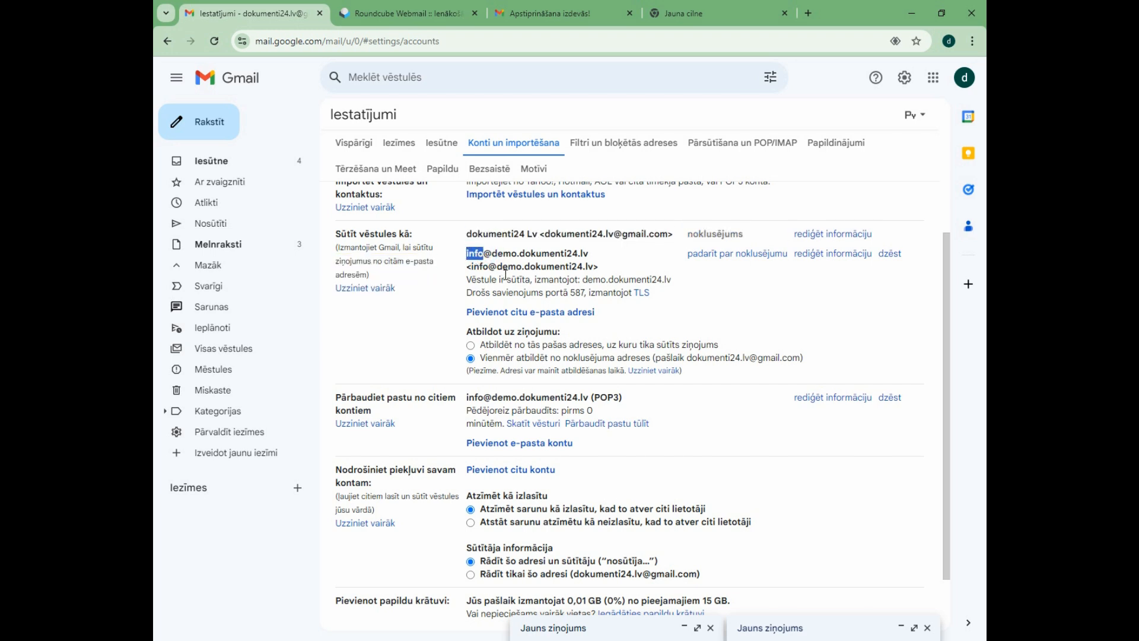